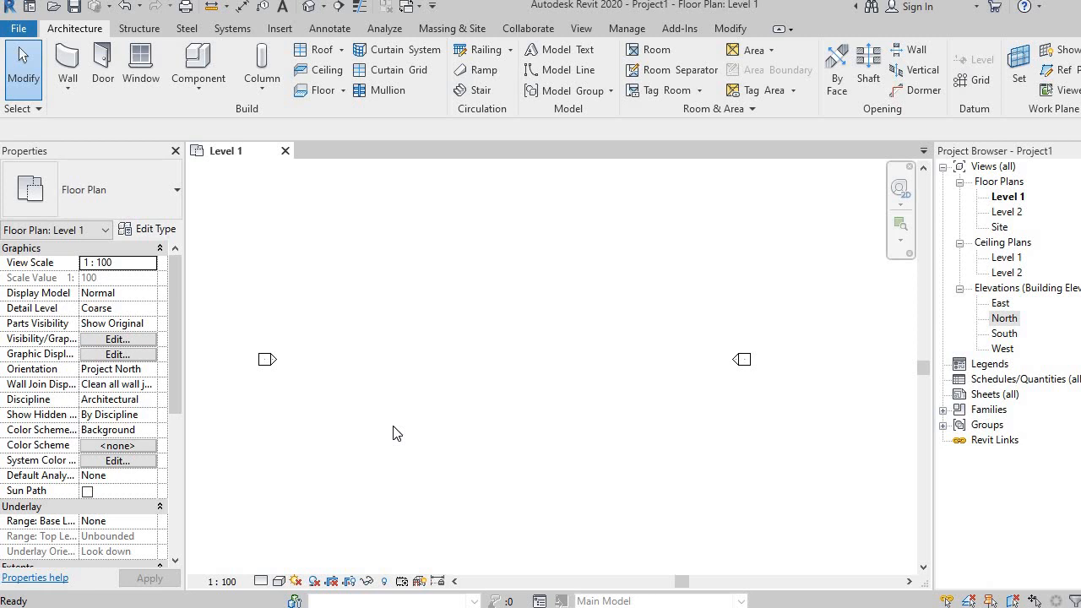
- Start an architectural wall using the Curtain Wall type, with its height running from Level 1 up to Level 2
{"action": "left_click", "coordinate": [71, 98]}
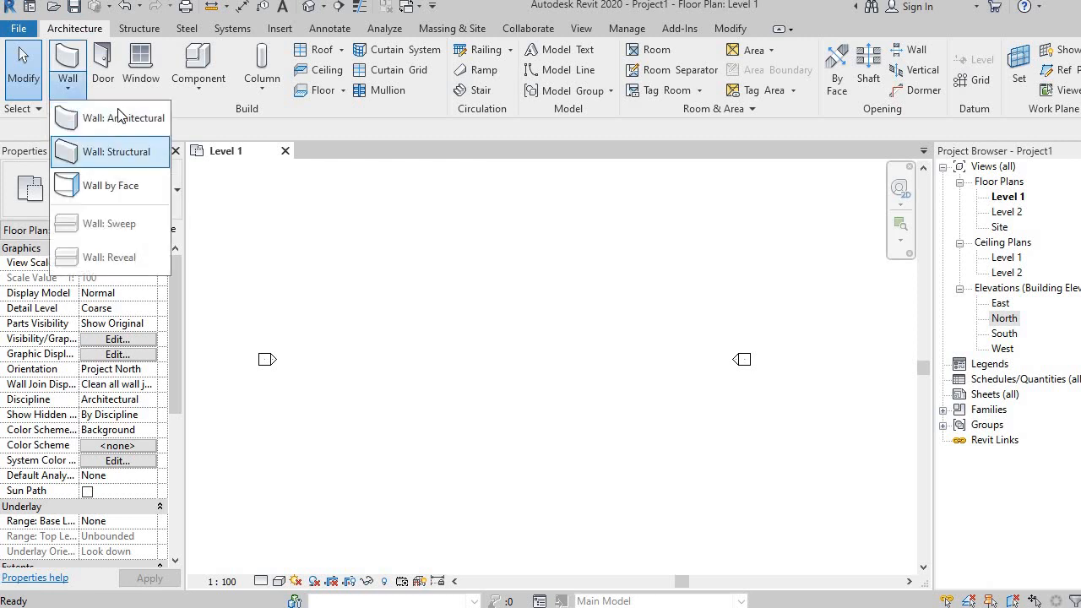
{"action": "left_click", "coordinate": [121, 113]}
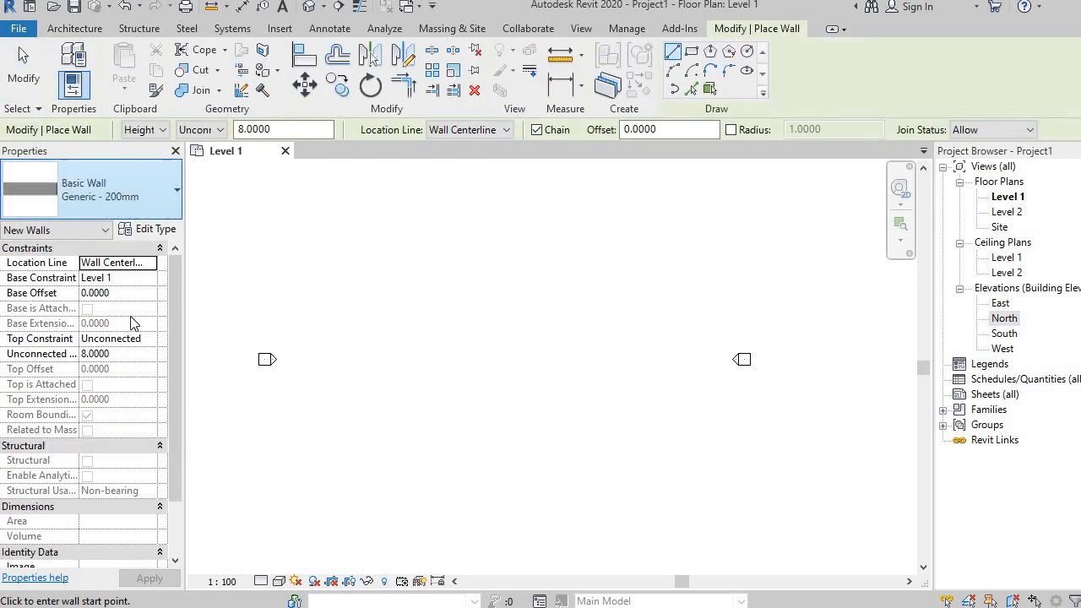
{"action": "left_click", "coordinate": [139, 200]}
{"action": "scroll", "coordinate": [118, 430], "scroll_direction": "down", "scroll_amount": 5}
{"action": "left_click", "coordinate": [111, 414]}
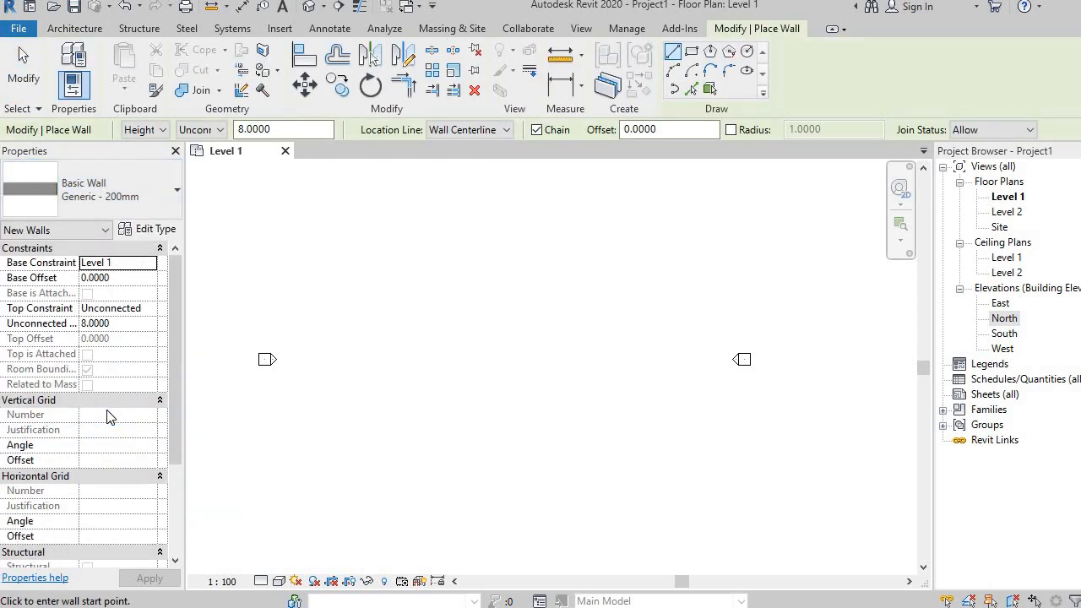
{"action": "middle_click_drag", "start_coordinate": [611, 372], "coordinate": [573, 382]}
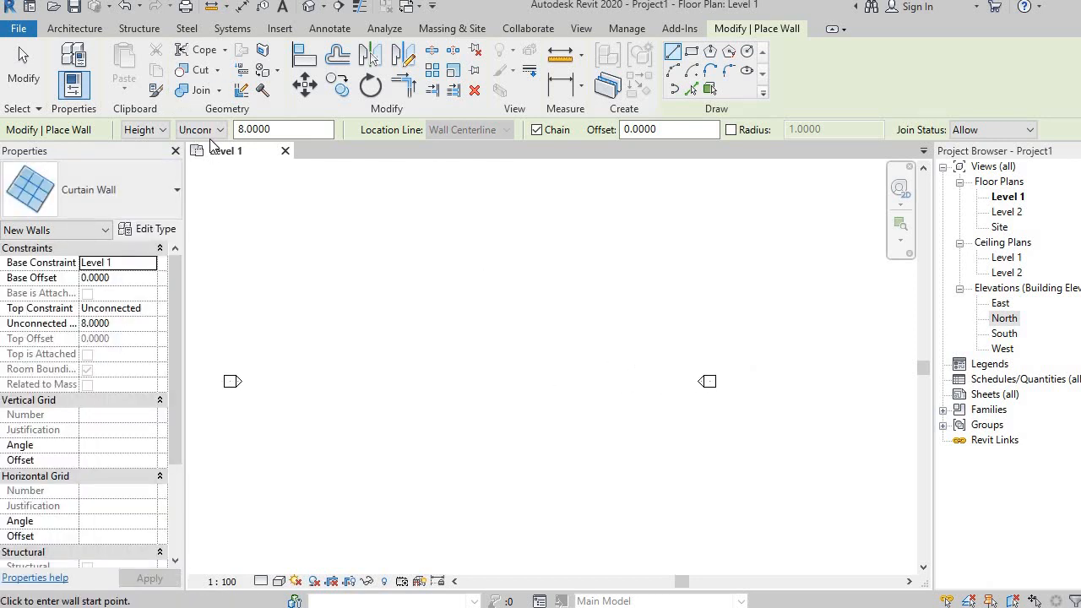
{"action": "left_click", "coordinate": [200, 130]}
{"action": "left_click", "coordinate": [196, 163]}
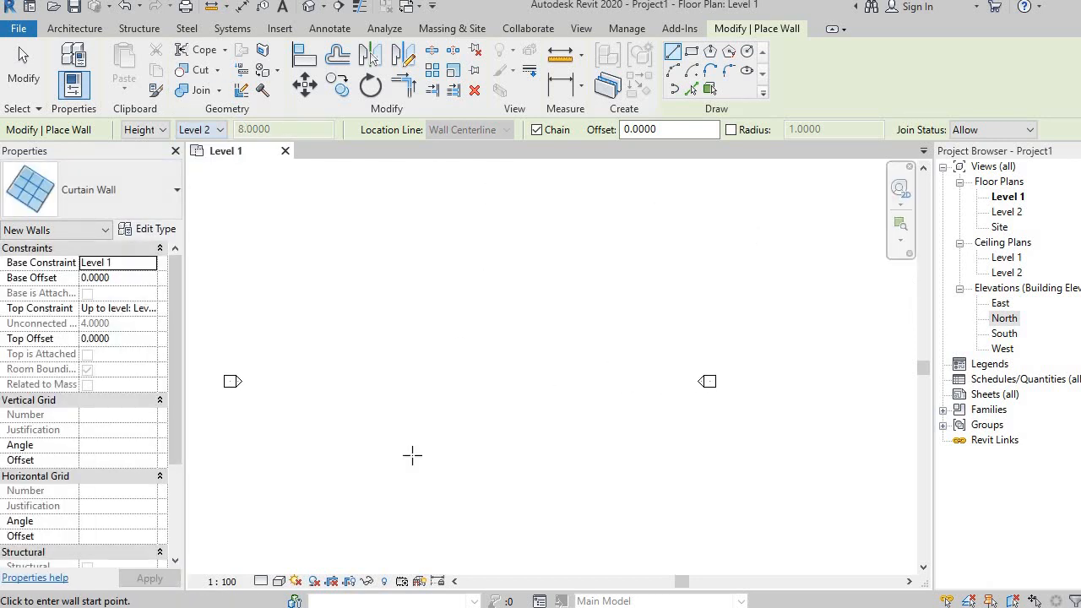
- Draw a horizontal curtain wall 10 m long between the east and west elevation markers on Level 1
{"action": "left_click", "coordinate": [378, 294]}
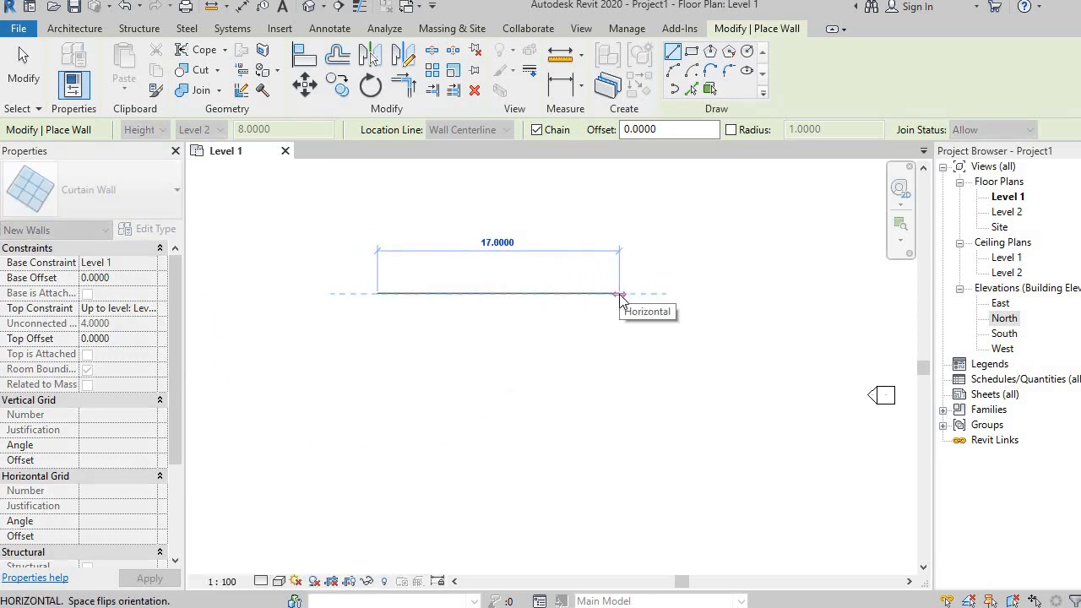
{"action": "type", "text": "10m"}
{"action": "key", "text": "Return"}
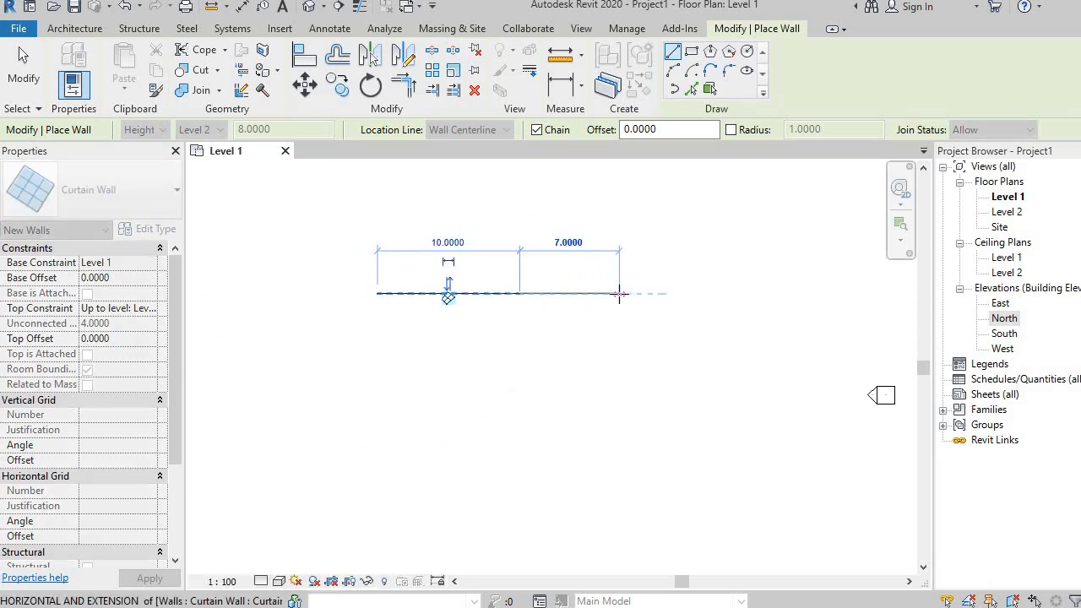
{"action": "key", "text": "Escape"}
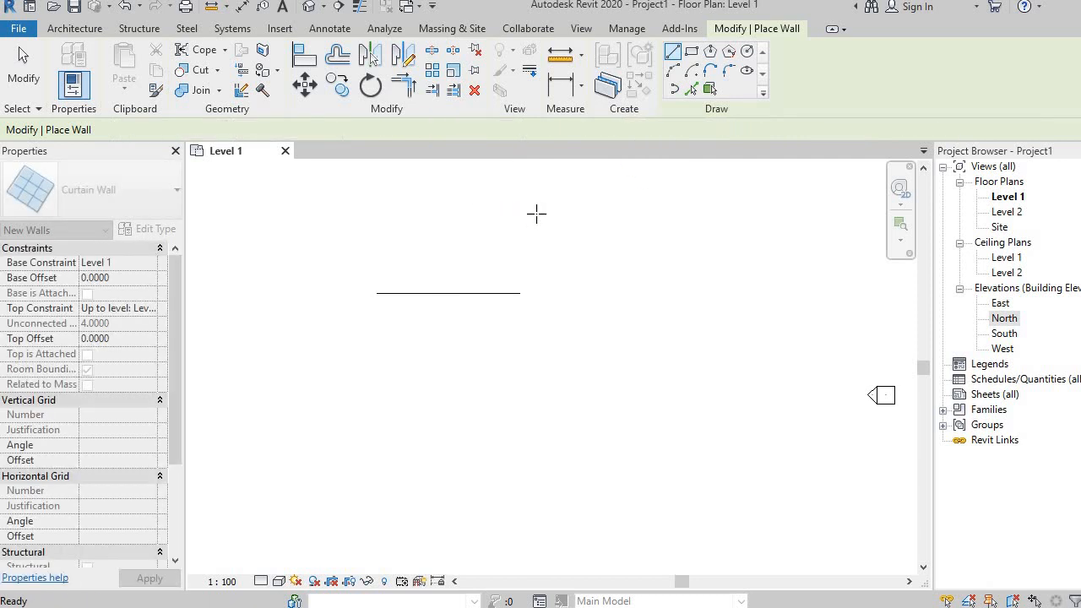
- Open the default 3D view of the curtain wall and set its visual style to Realistic
{"action": "left_click", "coordinate": [309, 8]}
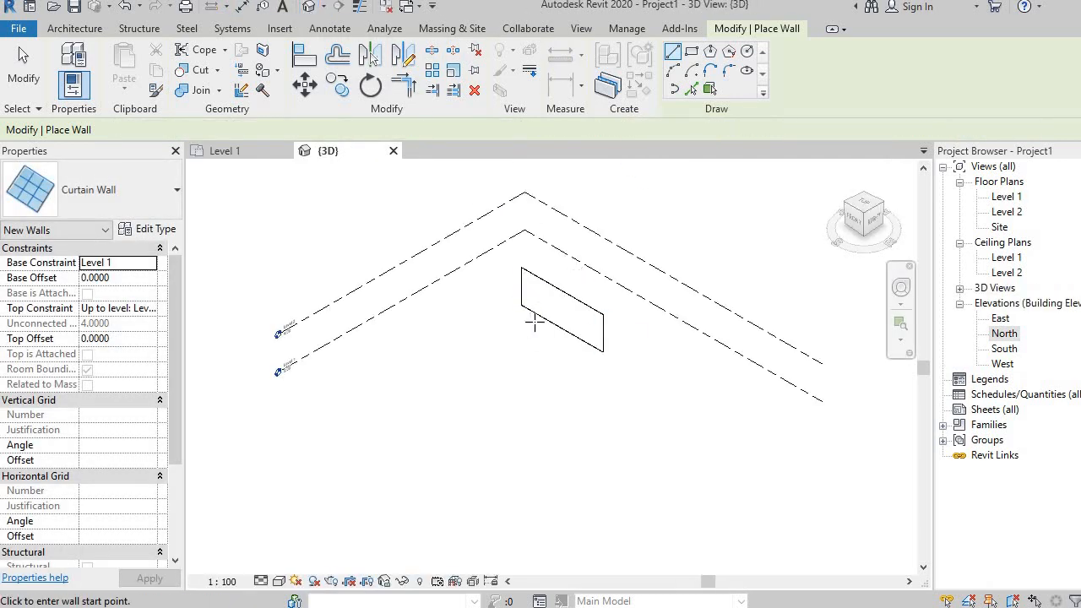
{"action": "scroll", "coordinate": [535, 321], "scroll_direction": "up", "scroll_amount": 3}
{"action": "left_click", "coordinate": [23, 68]}
{"action": "middle_click_drag", "start_coordinate": [572, 367], "coordinate": [617, 445]}
{"action": "left_click", "coordinate": [282, 588]}
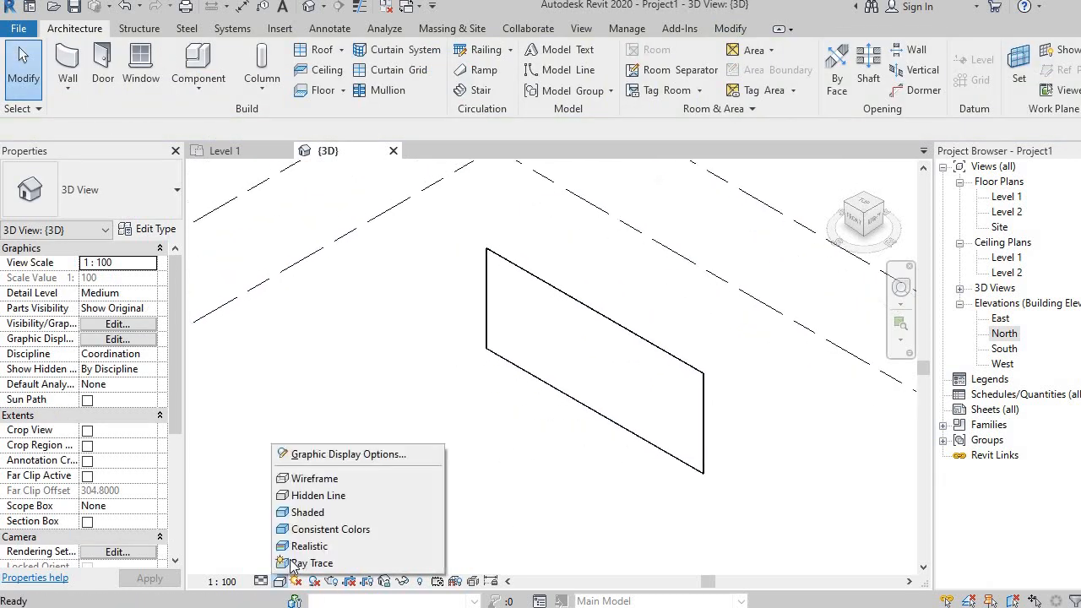
{"action": "left_click", "coordinate": [405, 545]}
{"action": "scroll", "coordinate": [469, 469], "scroll_direction": "up", "scroll_amount": 2}
{"action": "middle_click_drag", "start_coordinate": [524, 451], "coordinate": [437, 482]}
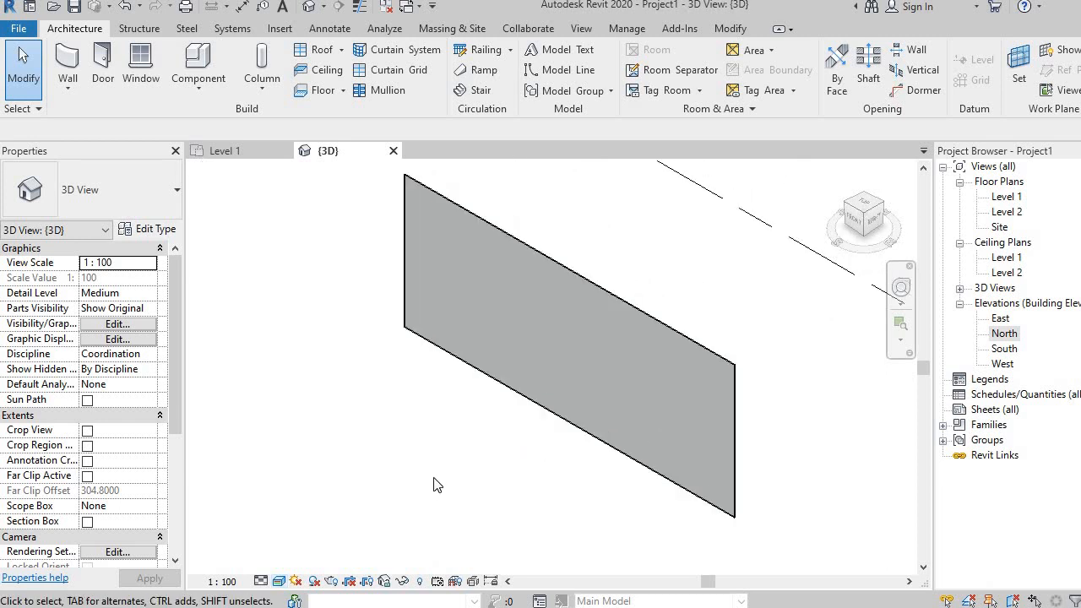
- Add three horizontal curtain grid lines across all segments, the first about 0.9 m below the wall's upper edge and the others about 1.03 m apart
{"action": "left_click", "coordinate": [422, 76]}
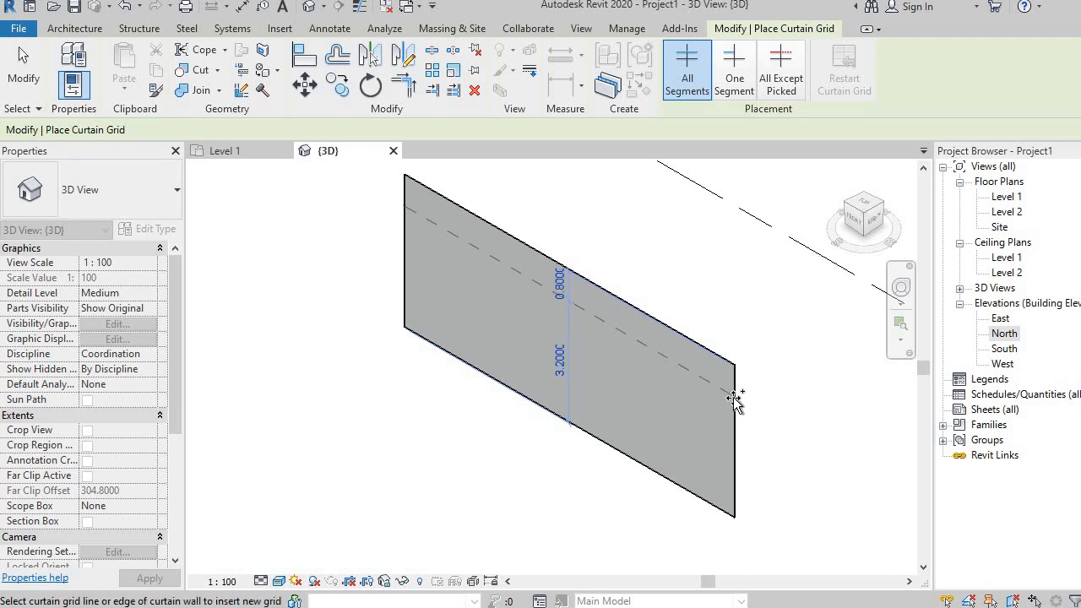
{"action": "left_click", "coordinate": [735, 397]}
{"action": "left_click", "coordinate": [737, 438]}
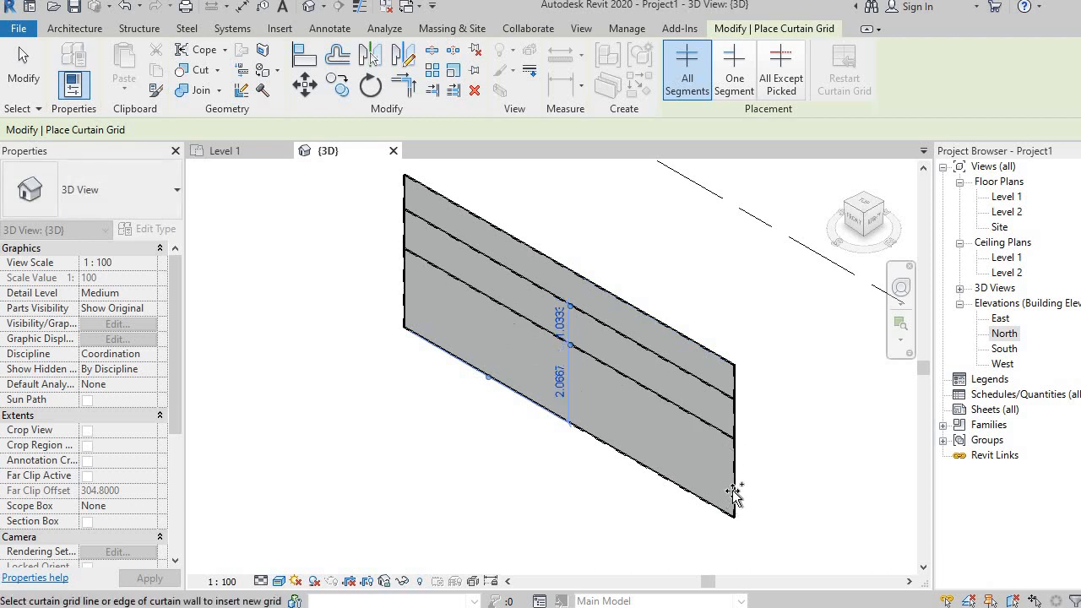
{"action": "left_click", "coordinate": [735, 489]}
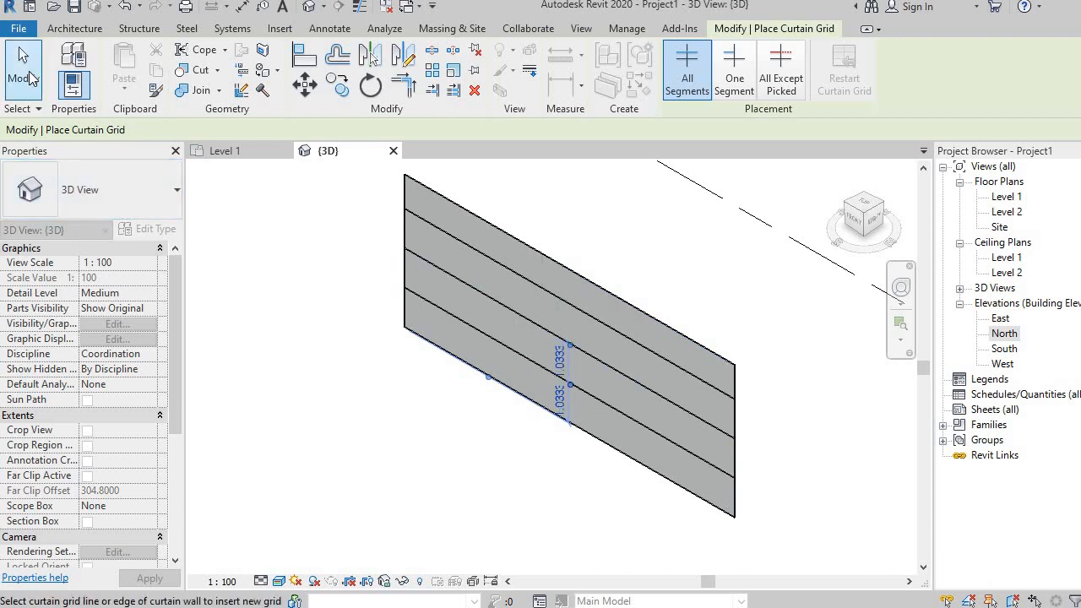
{"action": "left_click", "coordinate": [31, 77]}
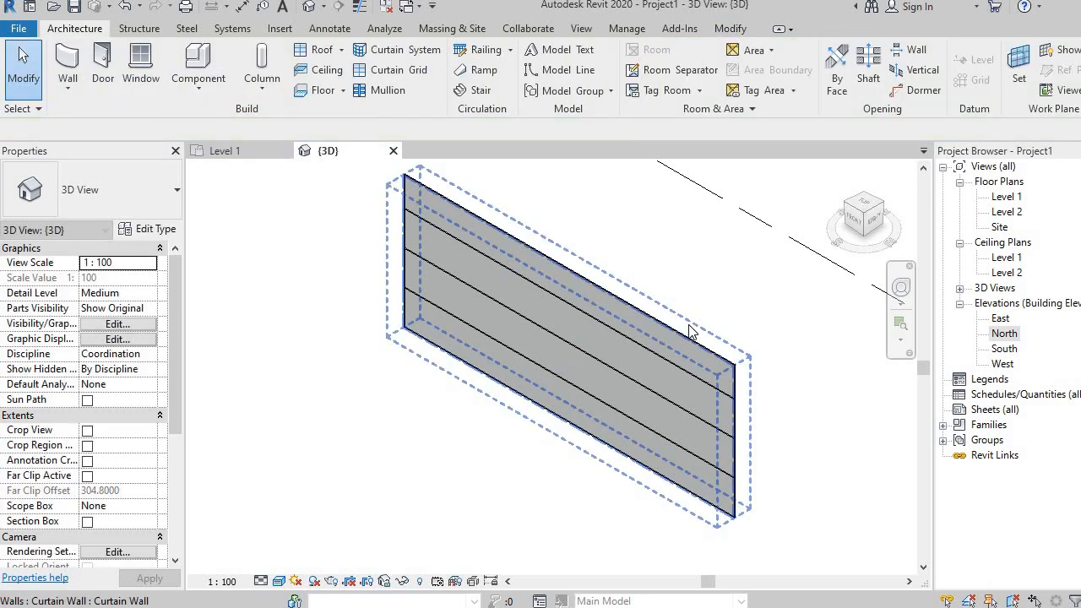
- Add four vertical curtain grid lines across all segments, spaced 2 m apart along the wall
{"action": "left_click", "coordinate": [398, 73]}
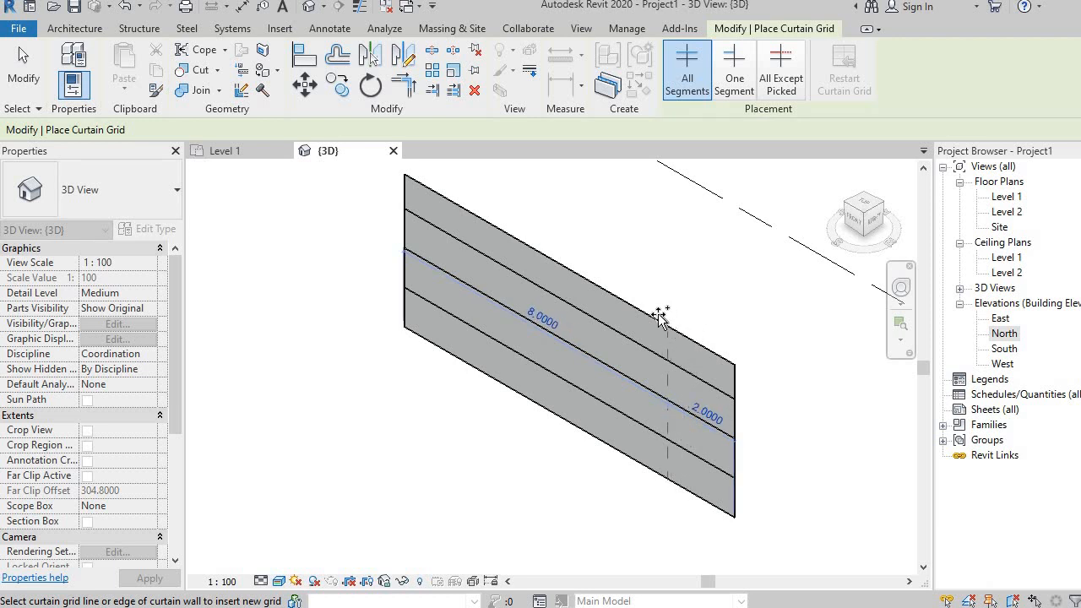
{"action": "left_click", "coordinate": [660, 316]}
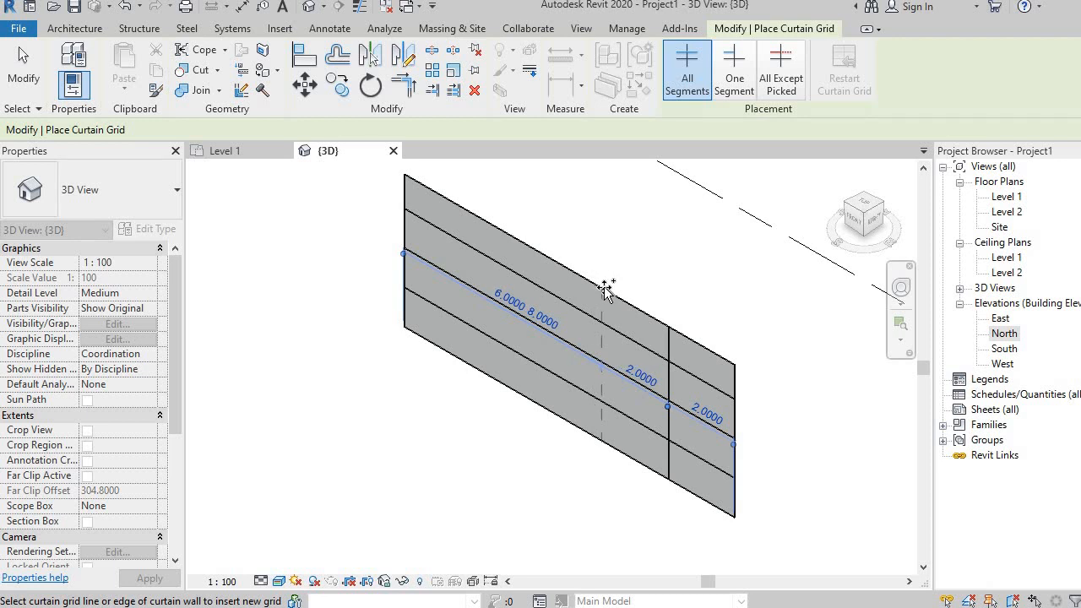
{"action": "left_click", "coordinate": [594, 283]}
{"action": "left_click", "coordinate": [532, 239]}
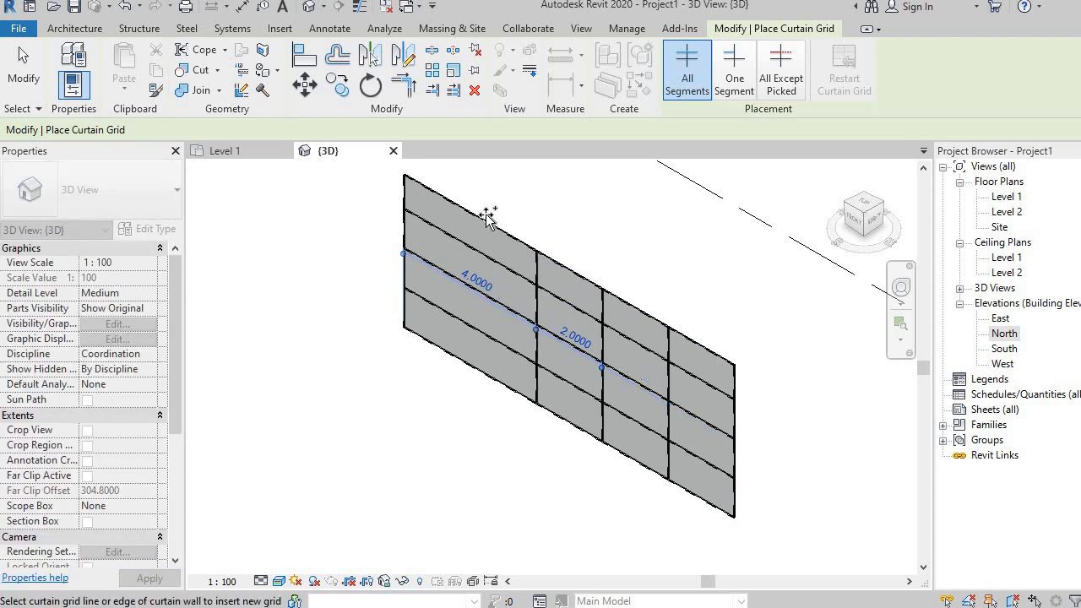
{"action": "left_click", "coordinate": [467, 211]}
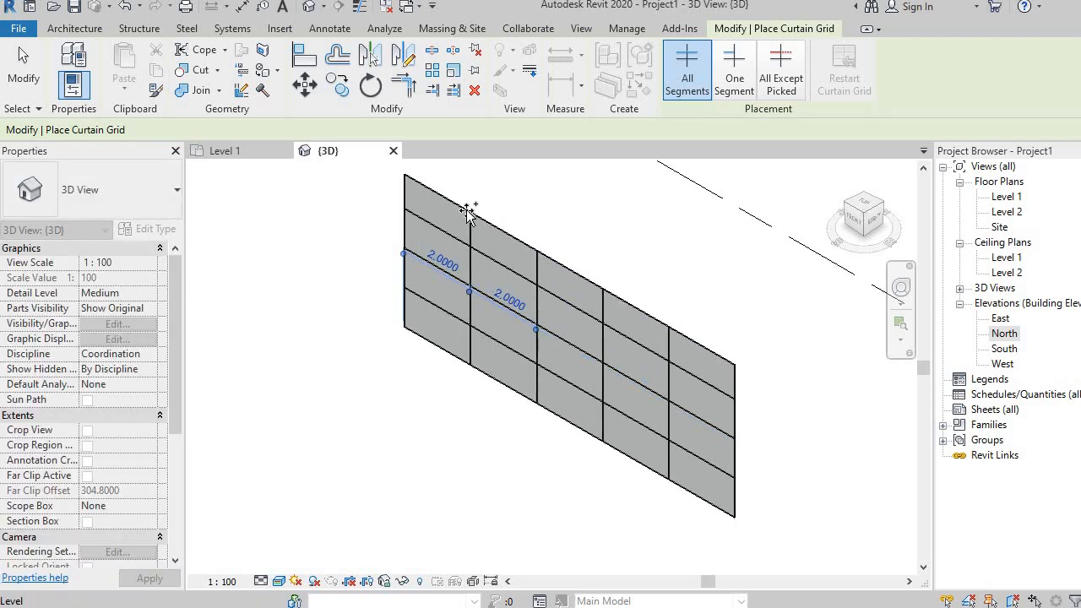
{"action": "left_click", "coordinate": [23, 67]}
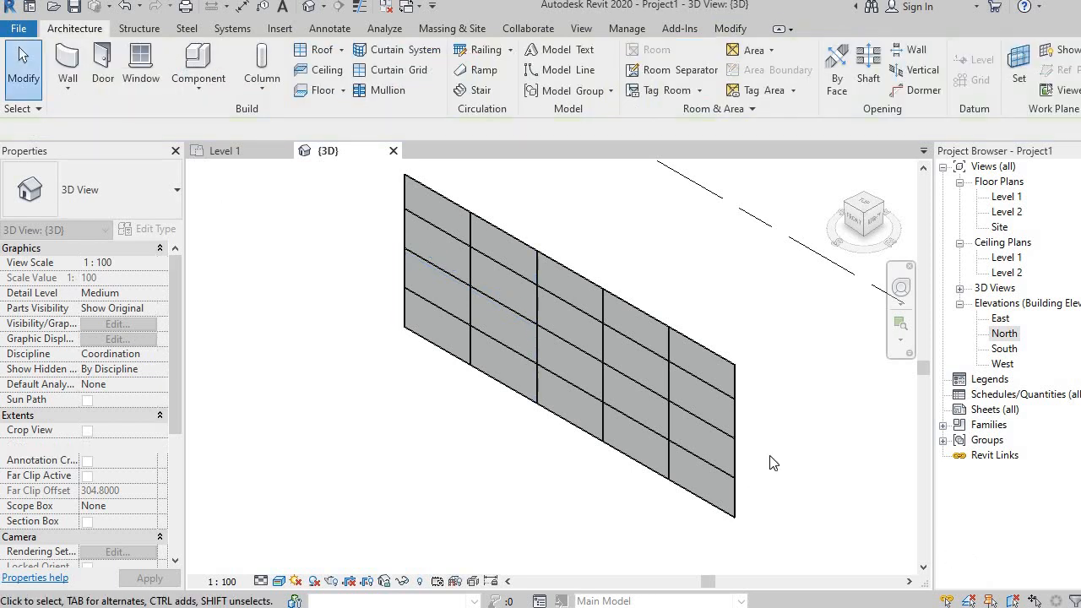
- Start placing mullions with the Rectangular Mullion 50mm x 150mm type and the Grid Line placement option
{"action": "scroll", "coordinate": [716, 430], "scroll_direction": "up", "scroll_amount": 2}
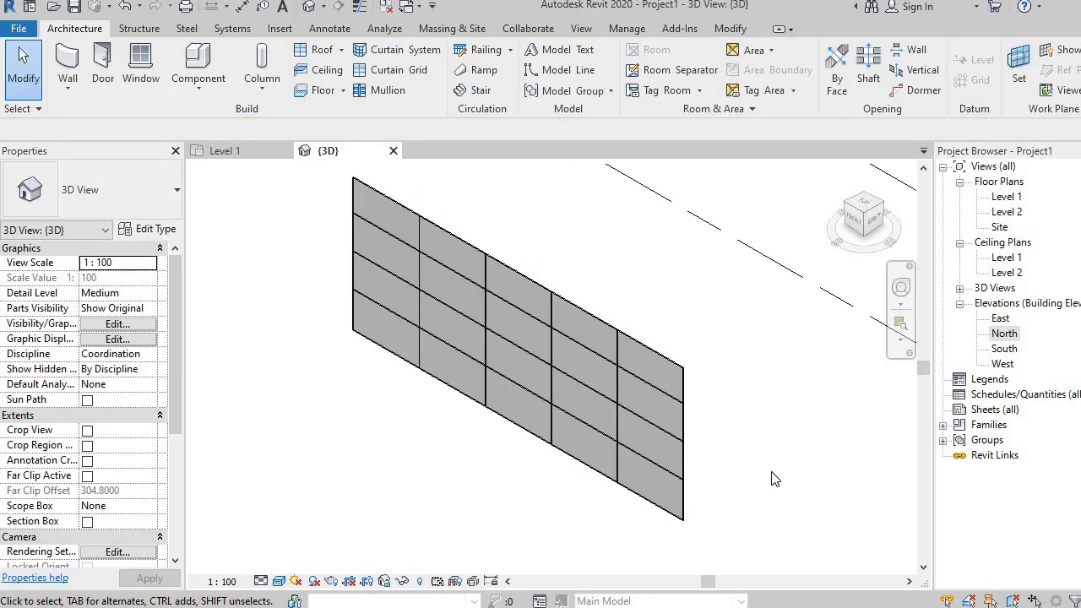
{"action": "left_click", "coordinate": [385, 93]}
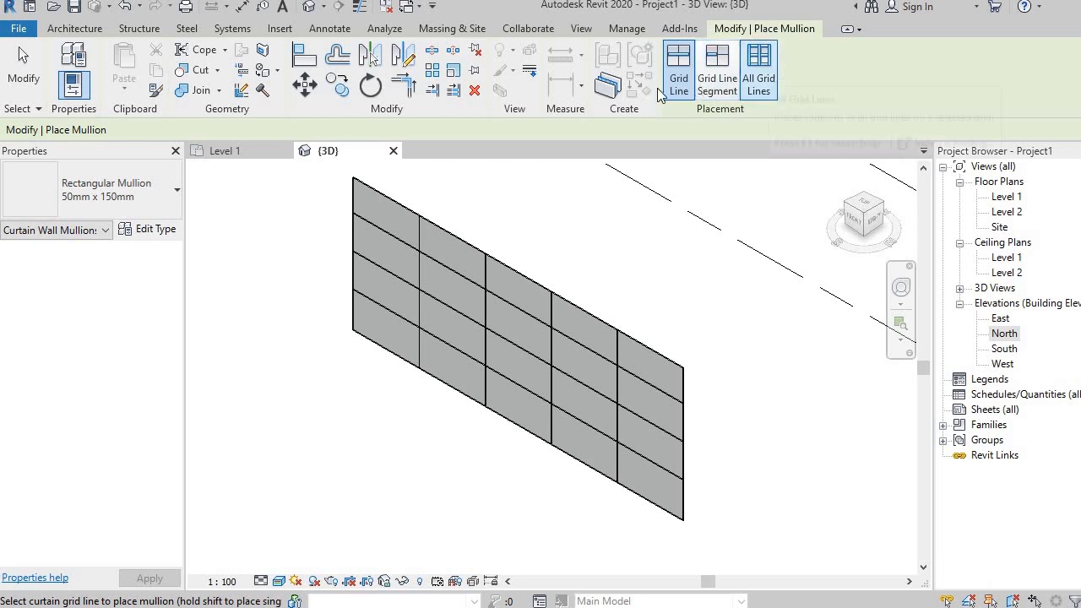
{"action": "left_click", "coordinate": [123, 197]}
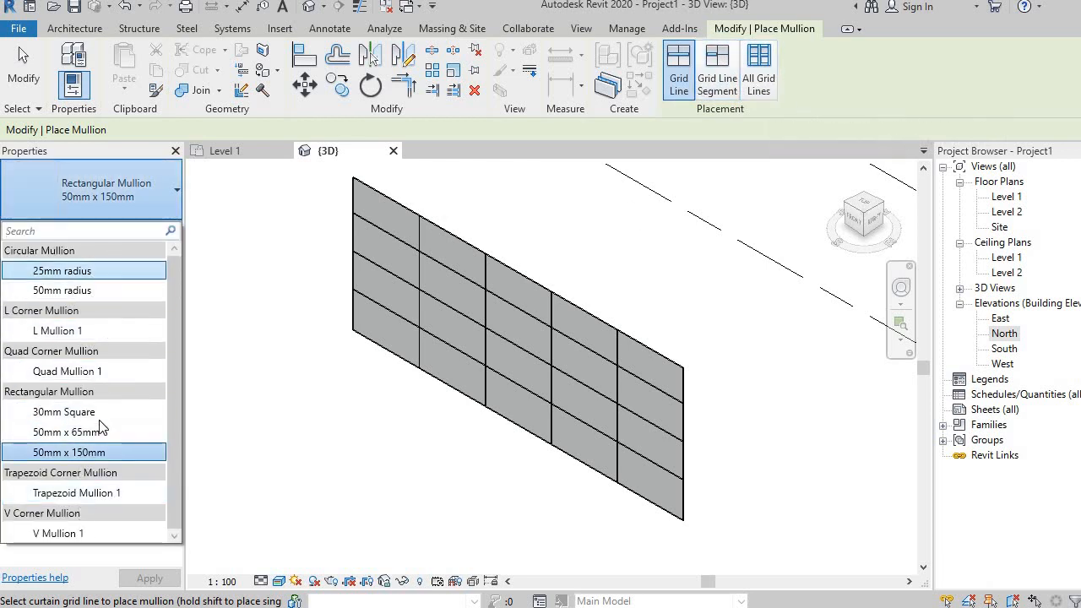
{"action": "left_click", "coordinate": [75, 461]}
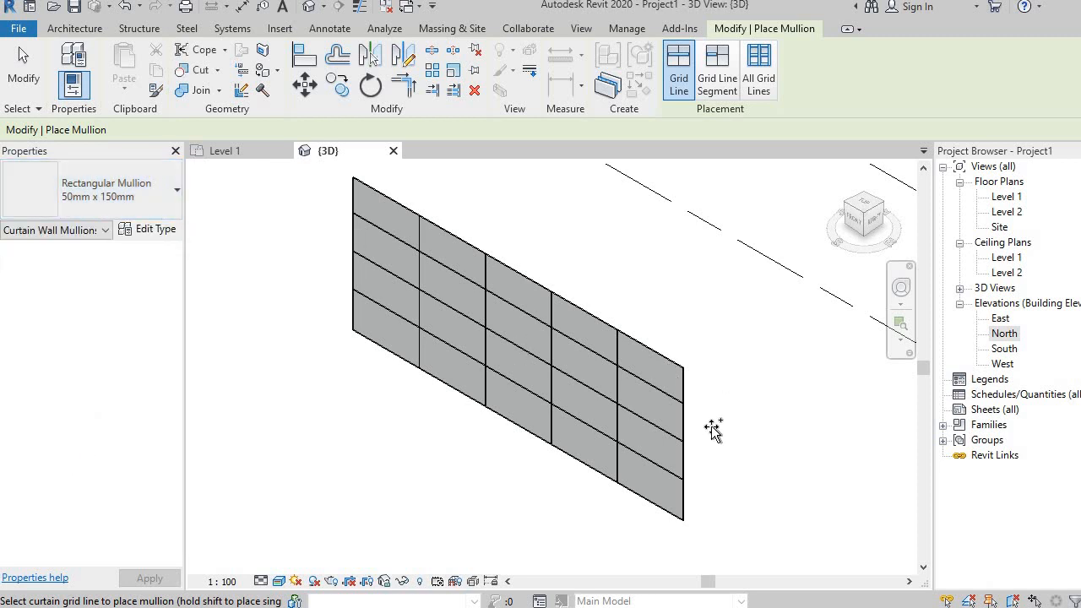
{"action": "scroll", "coordinate": [687, 398], "scroll_direction": "up", "scroll_amount": 1}
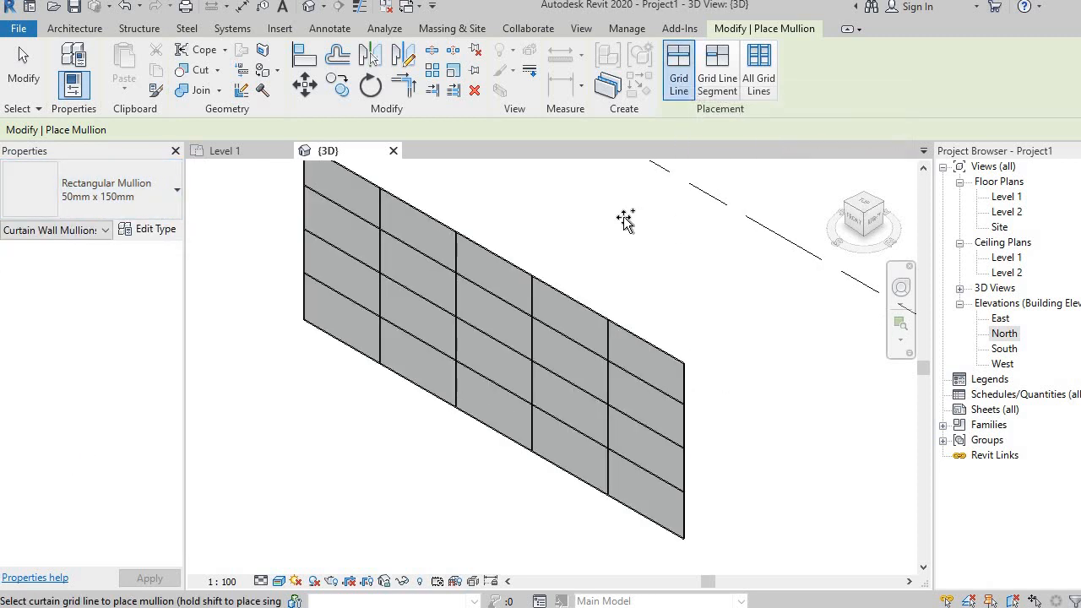
{"action": "middle_click_drag", "start_coordinate": [635, 229], "coordinate": [660, 245]}
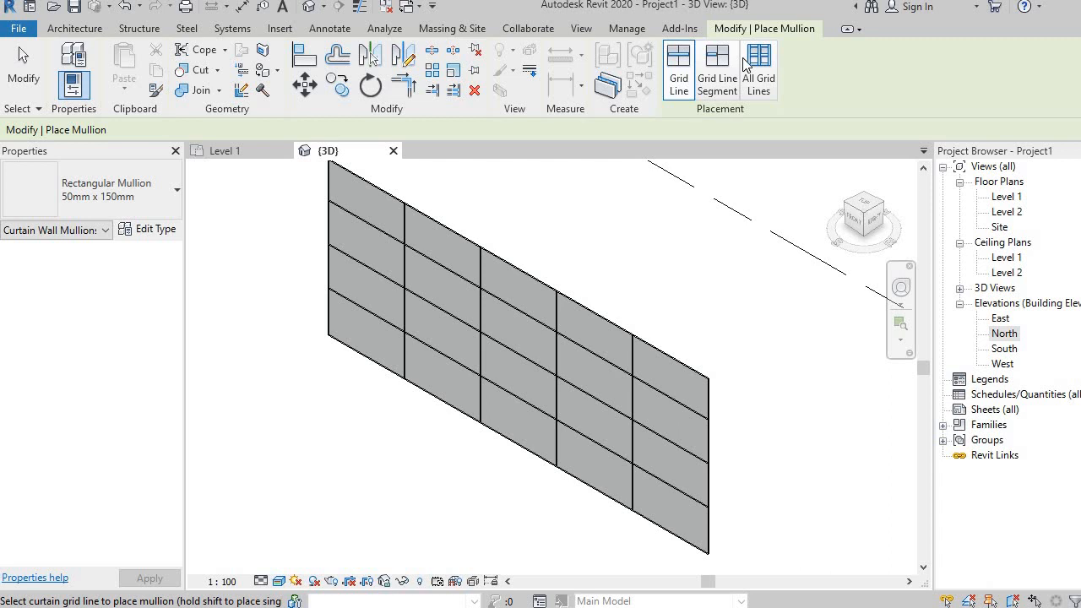
{"action": "left_click", "coordinate": [683, 93]}
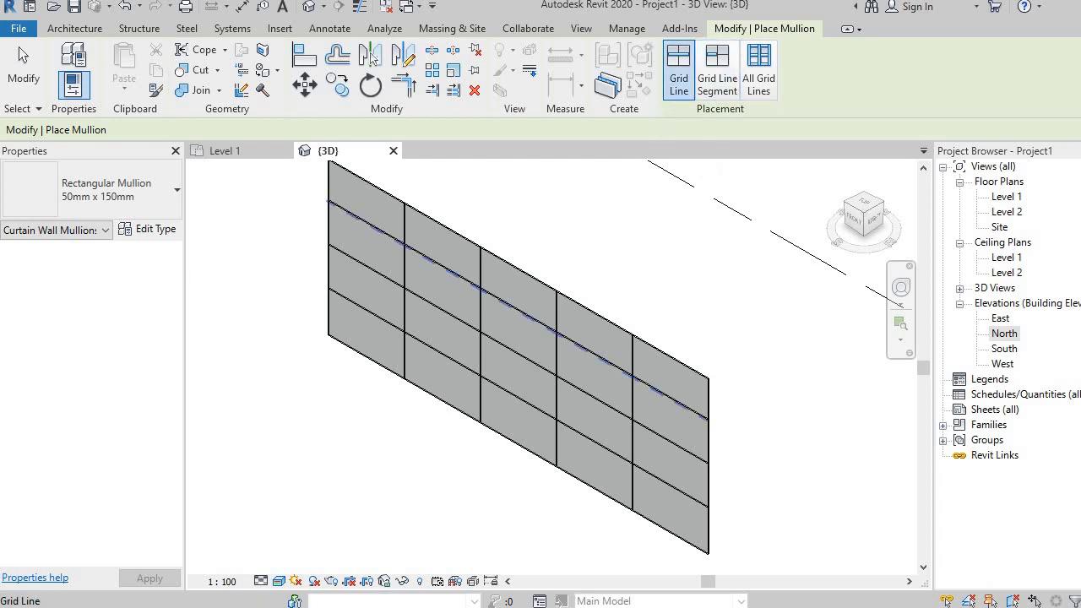
{"action": "left_click", "coordinate": [76, 196]}
{"action": "left_click", "coordinate": [76, 203]}
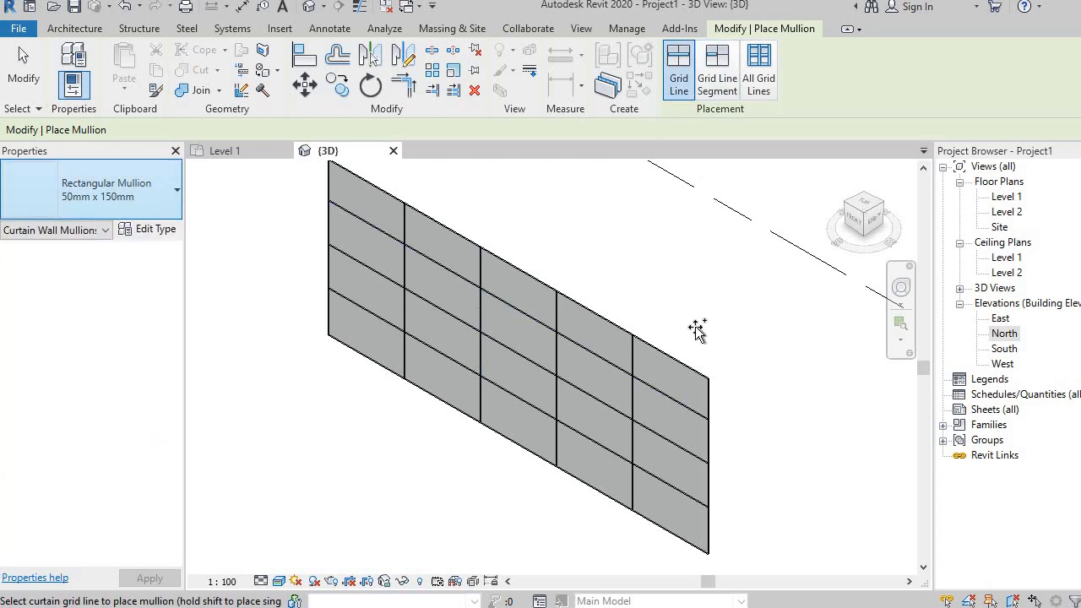
- Place full-length rectangular mullions on the three horizontal grid lines of the curtain wall
{"action": "left_click", "coordinate": [670, 398]}
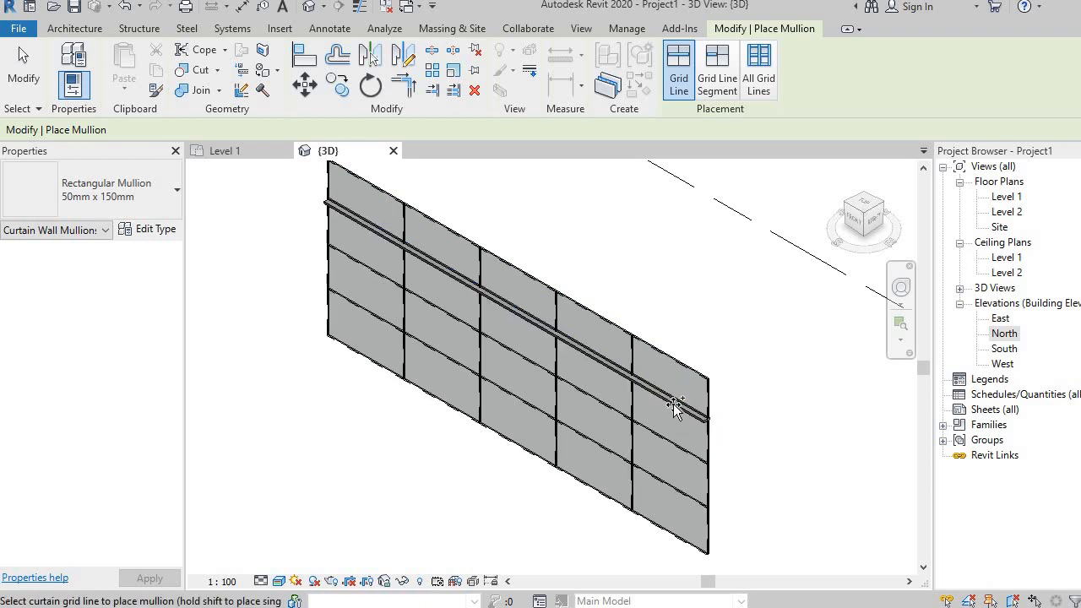
{"action": "scroll", "coordinate": [553, 342], "scroll_direction": "up", "scroll_amount": 3}
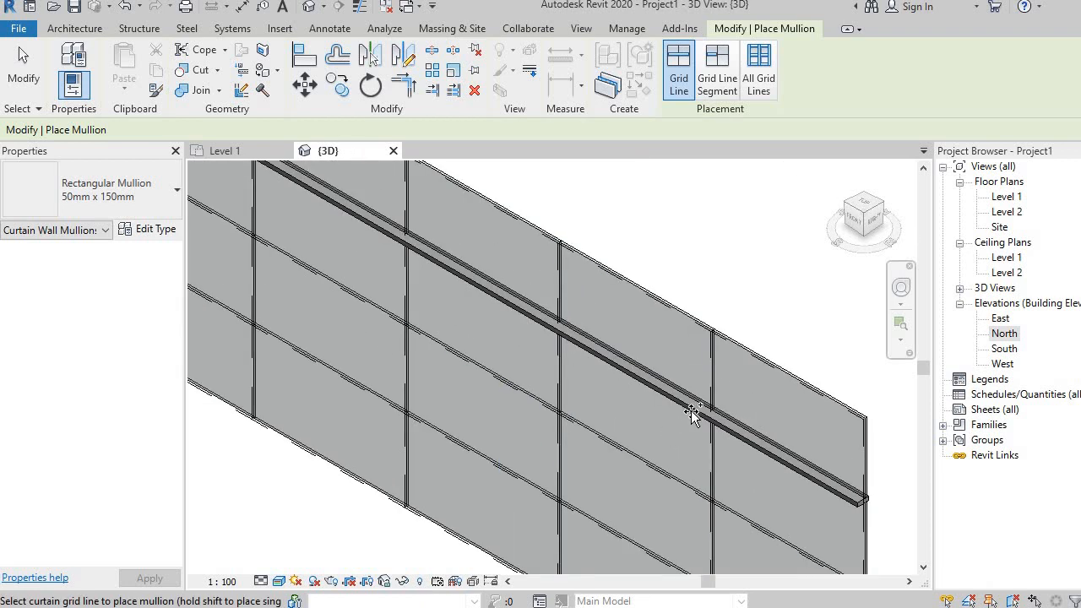
{"action": "scroll", "coordinate": [701, 412], "scroll_direction": "down", "scroll_amount": 2}
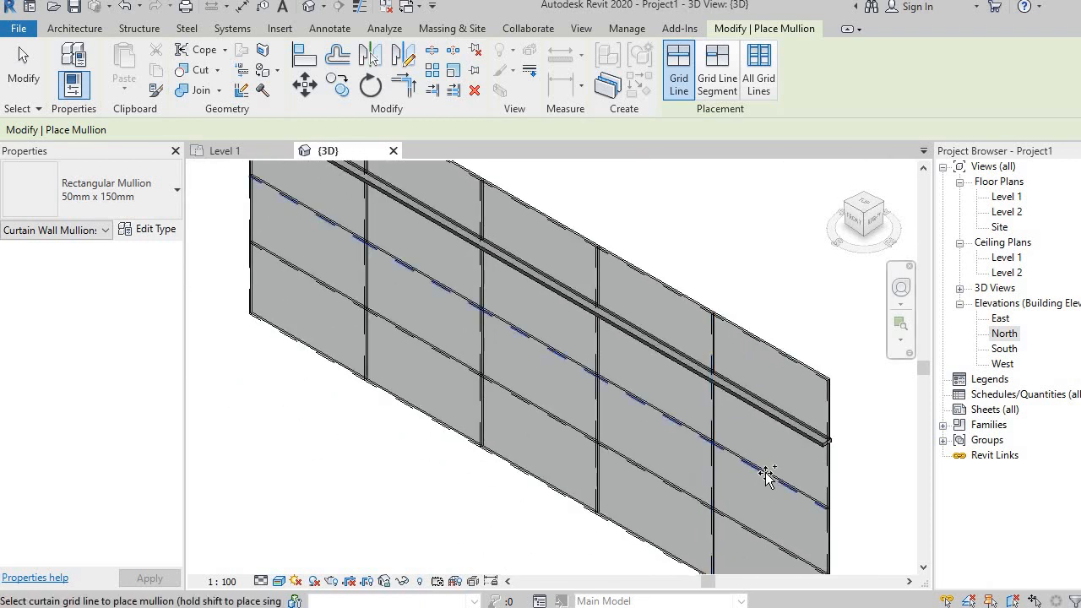
{"action": "left_click", "coordinate": [766, 475]}
{"action": "left_click", "coordinate": [771, 539]}
{"action": "middle_click_drag", "start_coordinate": [753, 477], "coordinate": [674, 467]}
{"action": "scroll", "coordinate": [541, 383], "scroll_direction": "down", "scroll_amount": 2}
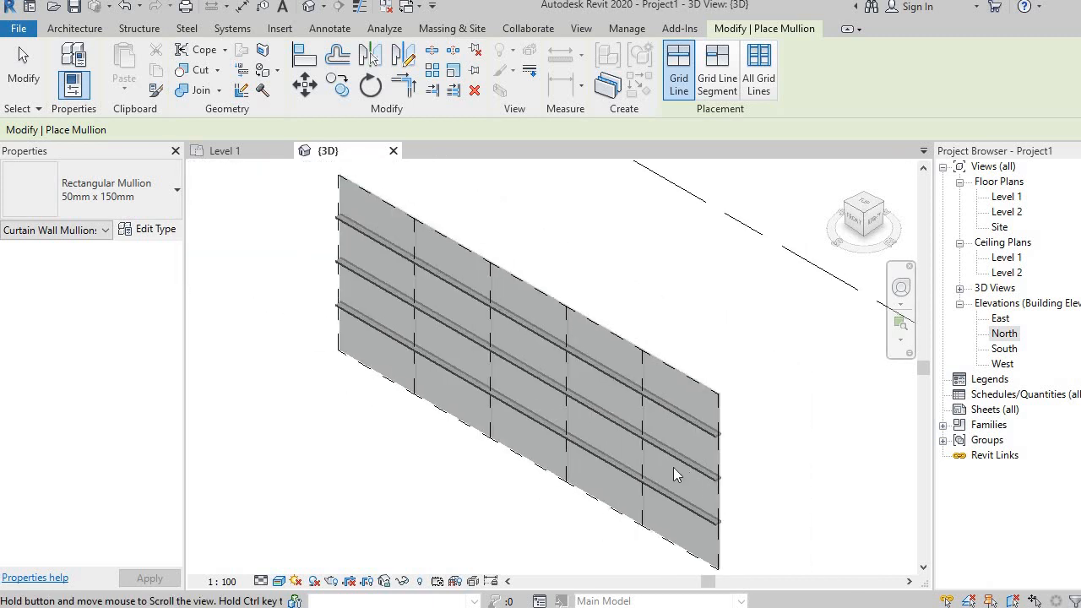
- Place a mullion with Grid Line Segment on only the uppermost segment of the rightmost interior vertical grid line
{"action": "left_click", "coordinate": [726, 81]}
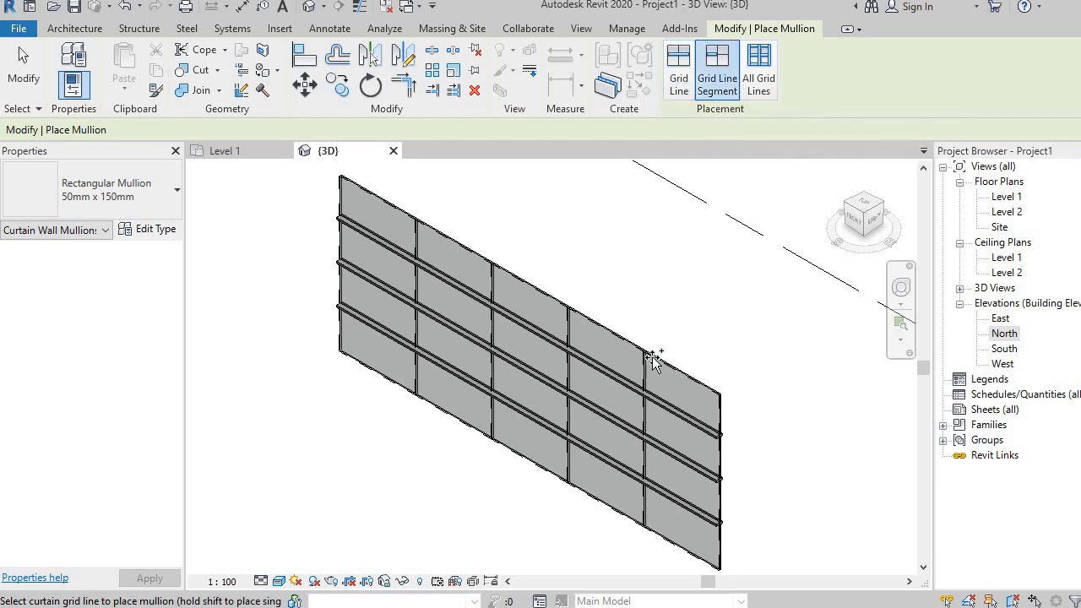
{"action": "scroll", "coordinate": [651, 342], "scroll_direction": "up", "scroll_amount": 6}
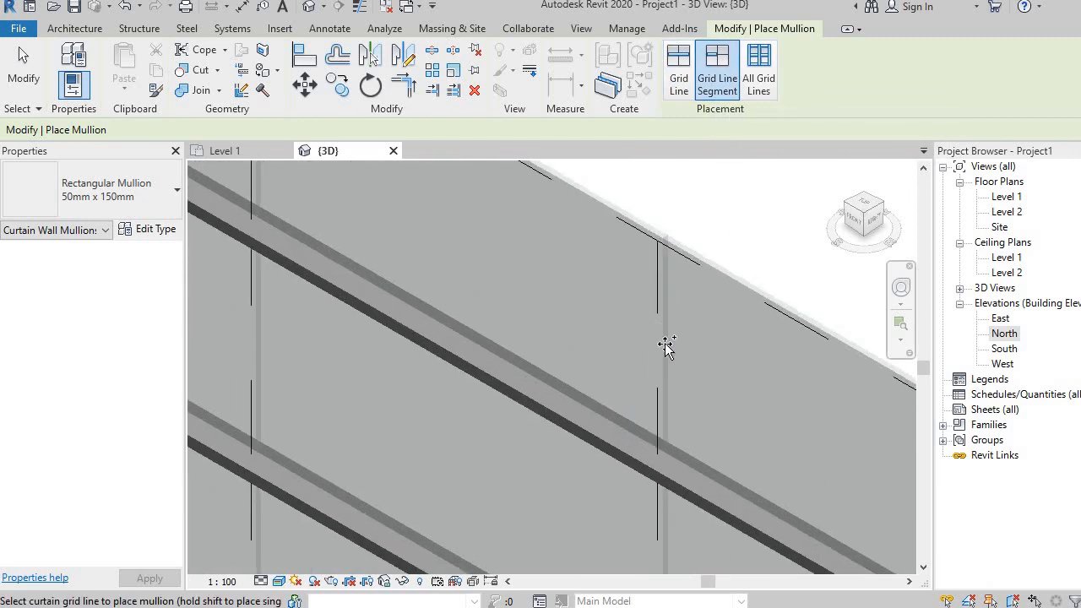
{"action": "left_click", "coordinate": [667, 345]}
{"action": "scroll", "coordinate": [680, 373], "scroll_direction": "down", "scroll_amount": 5}
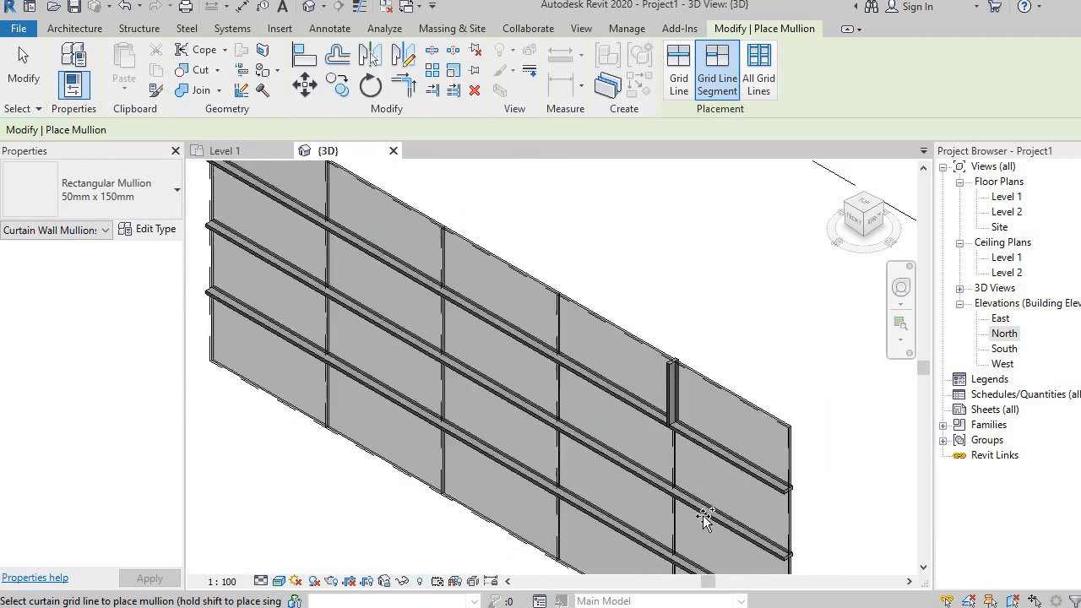
- Place single-segment mullions on the third vertical grid line's bottom segment, the second's third segment from the top, and the first's second segment from the top
{"action": "middle_click_drag", "start_coordinate": [768, 435], "coordinate": [799, 416]}
{"action": "left_click", "coordinate": [611, 434]}
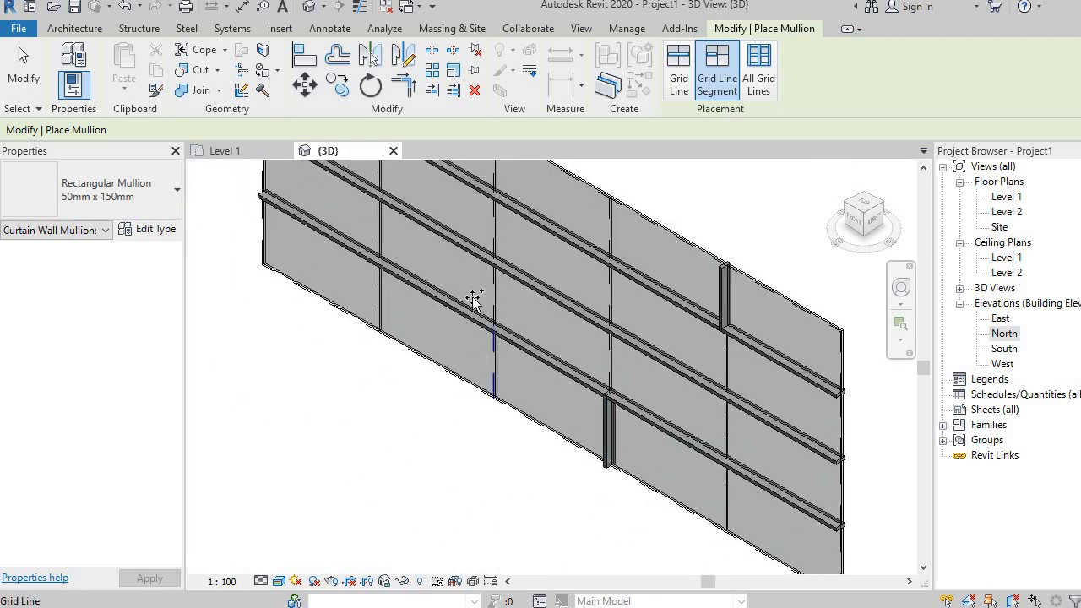
{"action": "left_click", "coordinate": [495, 296]}
{"action": "middle_click_drag", "start_coordinate": [550, 355], "coordinate": [671, 441]}
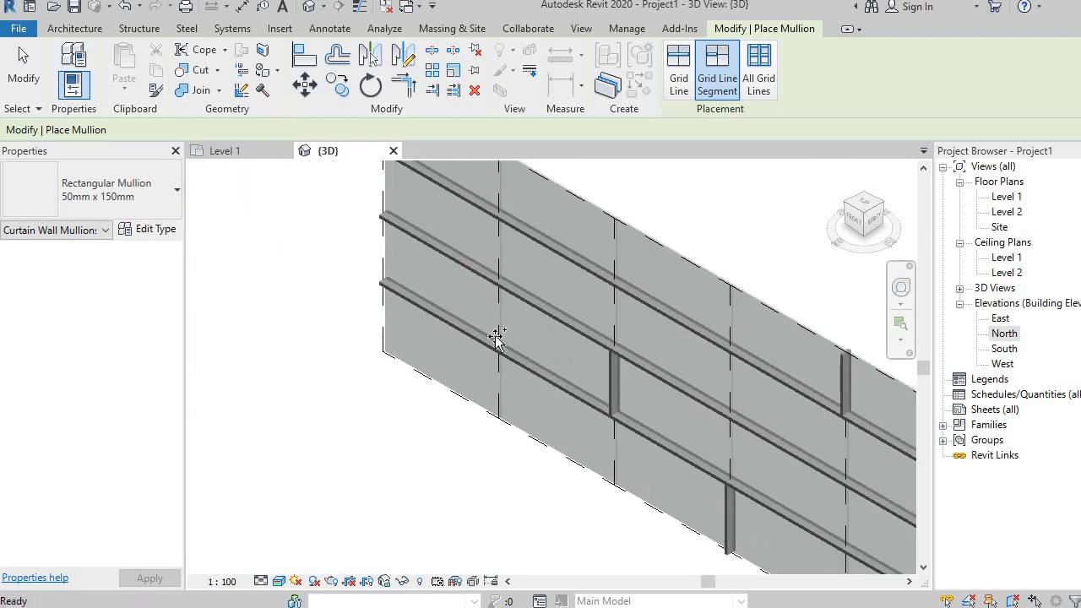
{"action": "left_click", "coordinate": [500, 250]}
{"action": "scroll", "coordinate": [509, 259], "scroll_direction": "down", "scroll_amount": 1}
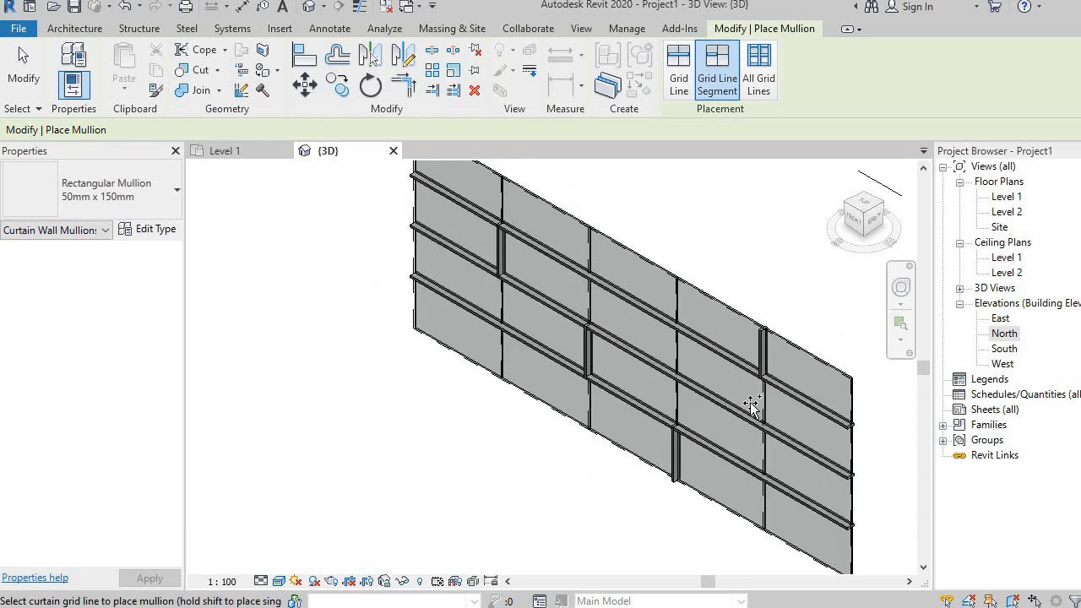
{"action": "middle_click_drag", "start_coordinate": [755, 406], "coordinate": [676, 363]}
{"action": "scroll", "coordinate": [647, 383], "scroll_direction": "down", "scroll_amount": 1}
{"action": "middle_click_drag", "start_coordinate": [707, 422], "coordinate": [758, 455]}
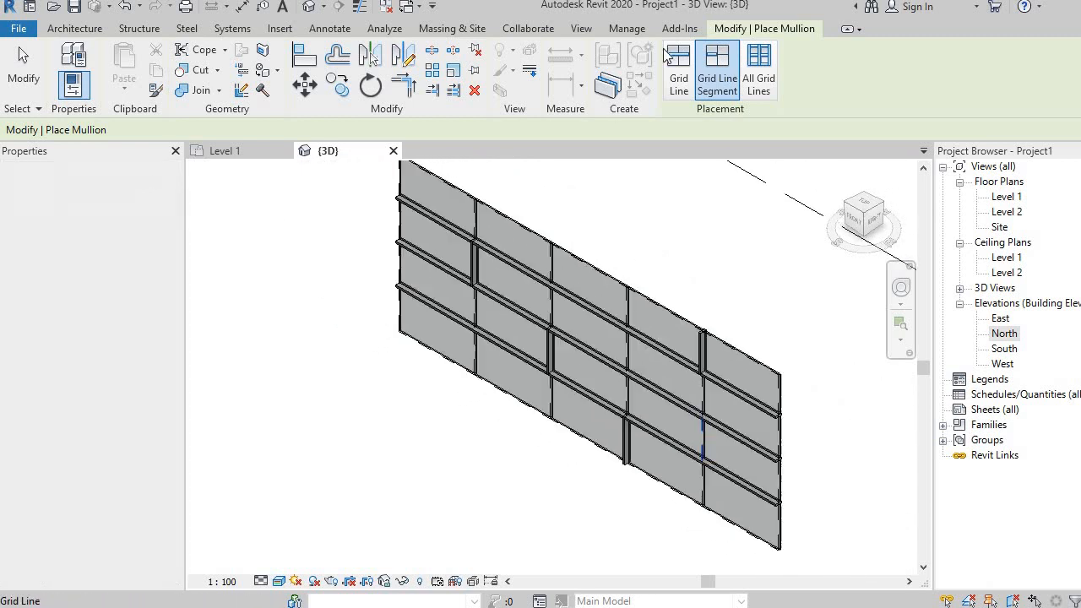
- Place Rectangular Mullion 50mm x 150mm on all remaining grid lines and outer edges of the curtain wall using All Grid Lines
{"action": "left_click", "coordinate": [717, 84]}
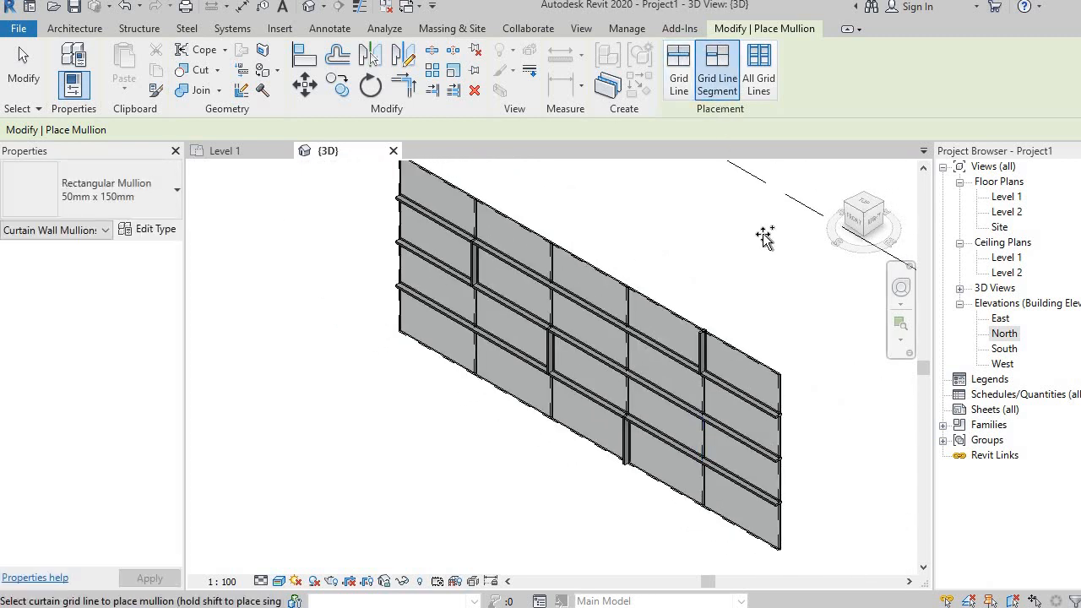
{"action": "left_click", "coordinate": [759, 72]}
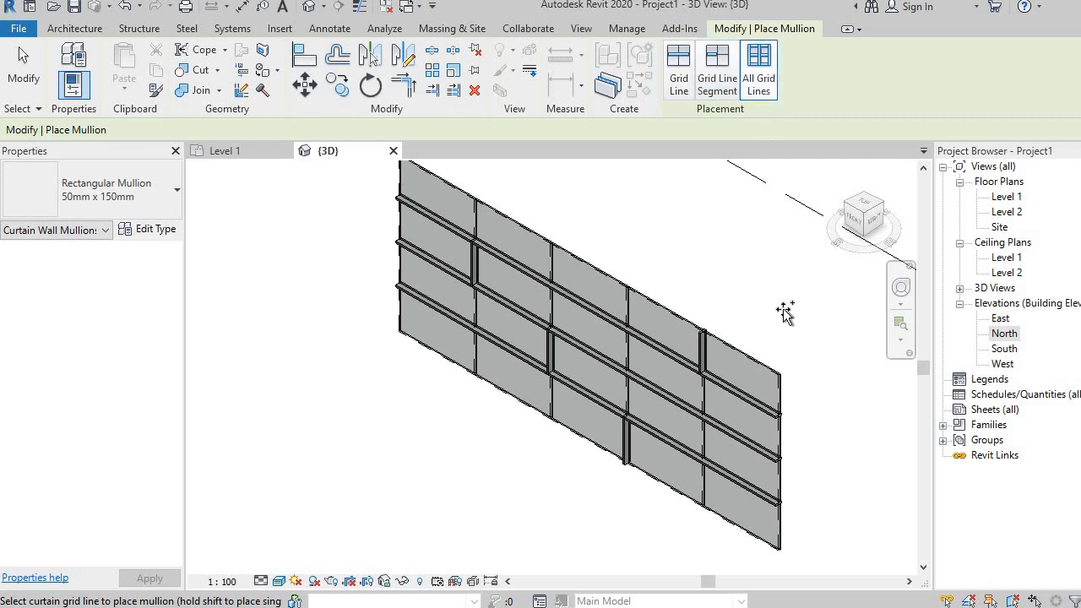
{"action": "left_click", "coordinate": [589, 268]}
{"action": "scroll", "coordinate": [585, 356], "scroll_direction": "down", "scroll_amount": 2}
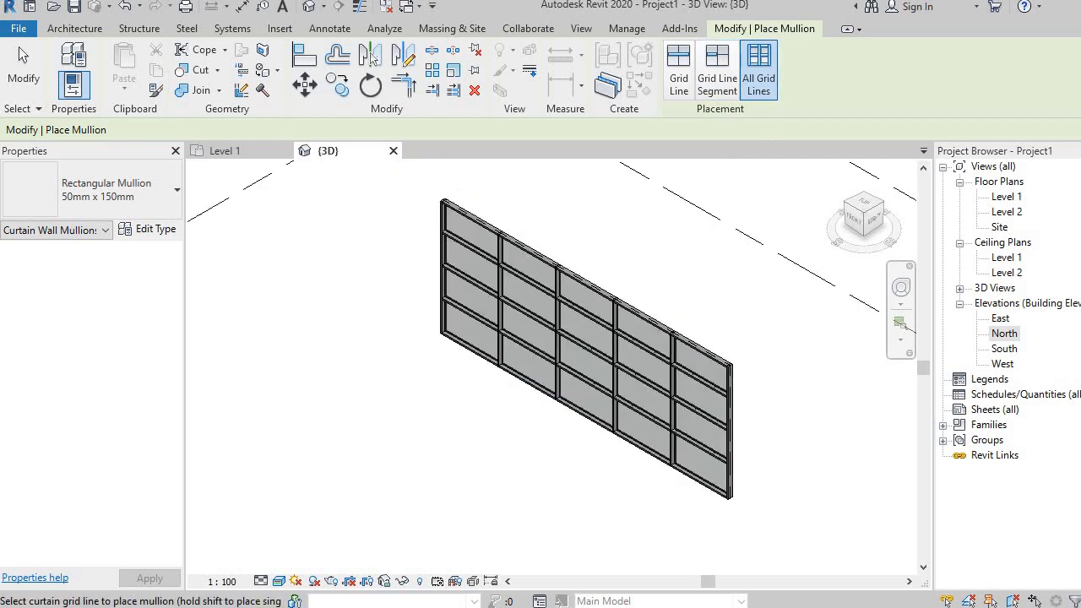
- Examine the mullion layout across the curtain wall and the joints along its top edge, and end mullion placement
{"action": "scroll", "coordinate": [654, 339], "scroll_direction": "up", "scroll_amount": 3}
{"action": "scroll", "coordinate": [638, 404], "scroll_direction": "down", "scroll_amount": 3}
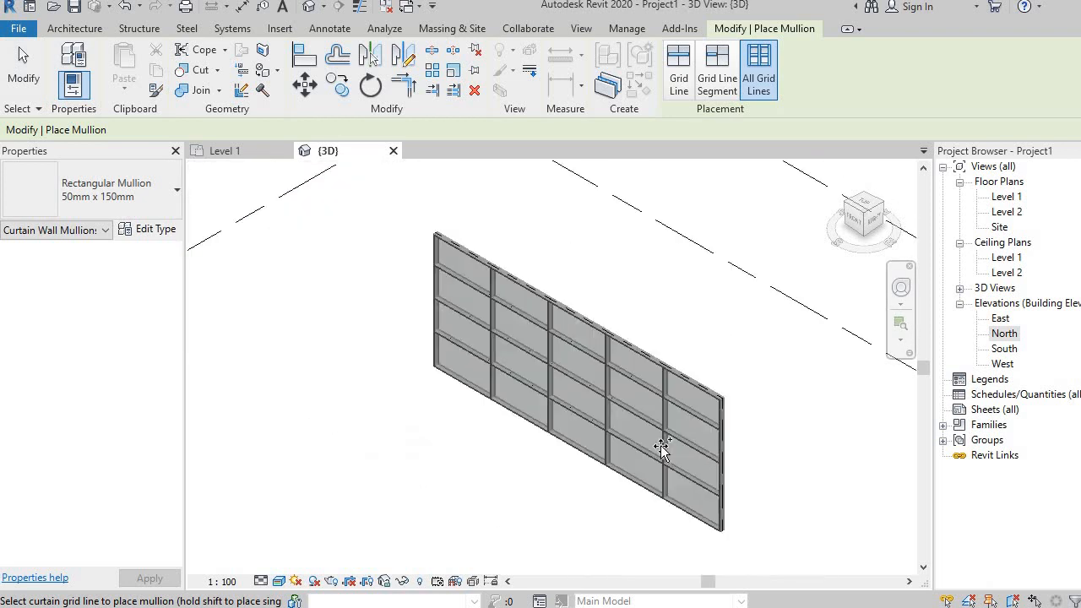
{"action": "middle_click_drag", "start_coordinate": [601, 438], "coordinate": [729, 414]}
{"action": "scroll", "coordinate": [775, 407], "scroll_direction": "up", "scroll_amount": 3}
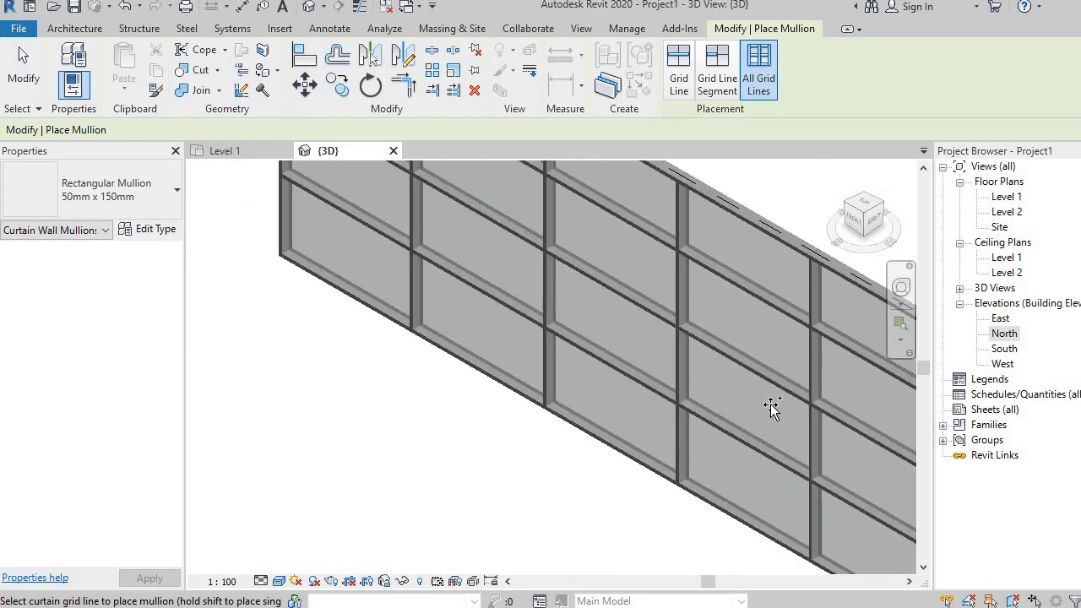
{"action": "scroll", "coordinate": [764, 422], "scroll_direction": "down", "scroll_amount": 2}
{"action": "scroll", "coordinate": [764, 423], "scroll_direction": "down", "scroll_amount": 1}
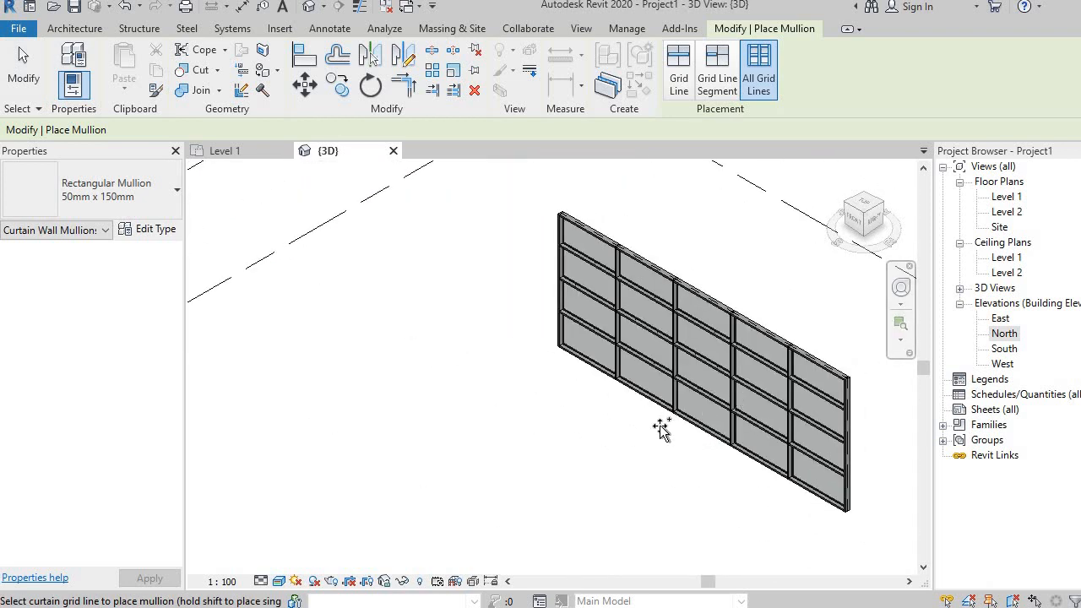
{"action": "middle_click_drag", "start_coordinate": [756, 363], "coordinate": [616, 386]}
{"action": "scroll", "coordinate": [652, 369], "scroll_direction": "up", "scroll_amount": 5}
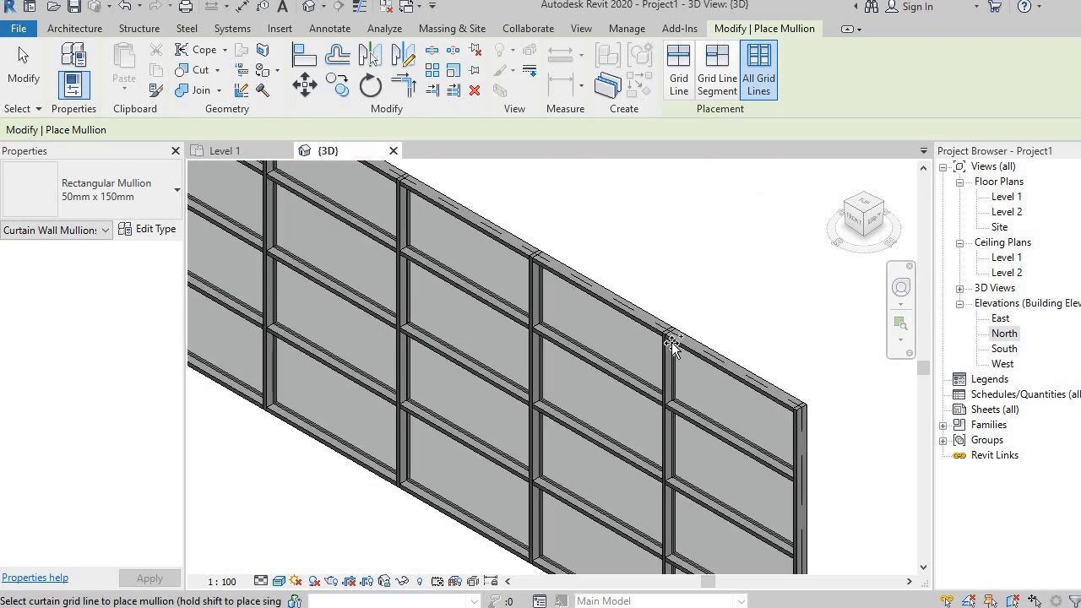
{"action": "left_click", "coordinate": [703, 341]}
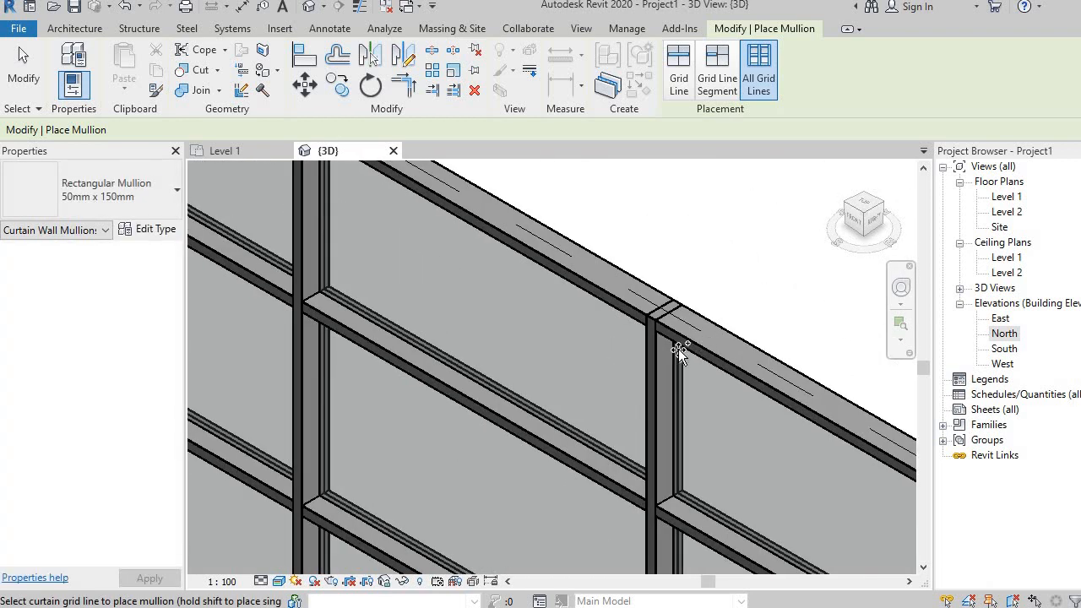
{"action": "scroll", "coordinate": [665, 350], "scroll_direction": "down", "scroll_amount": 5}
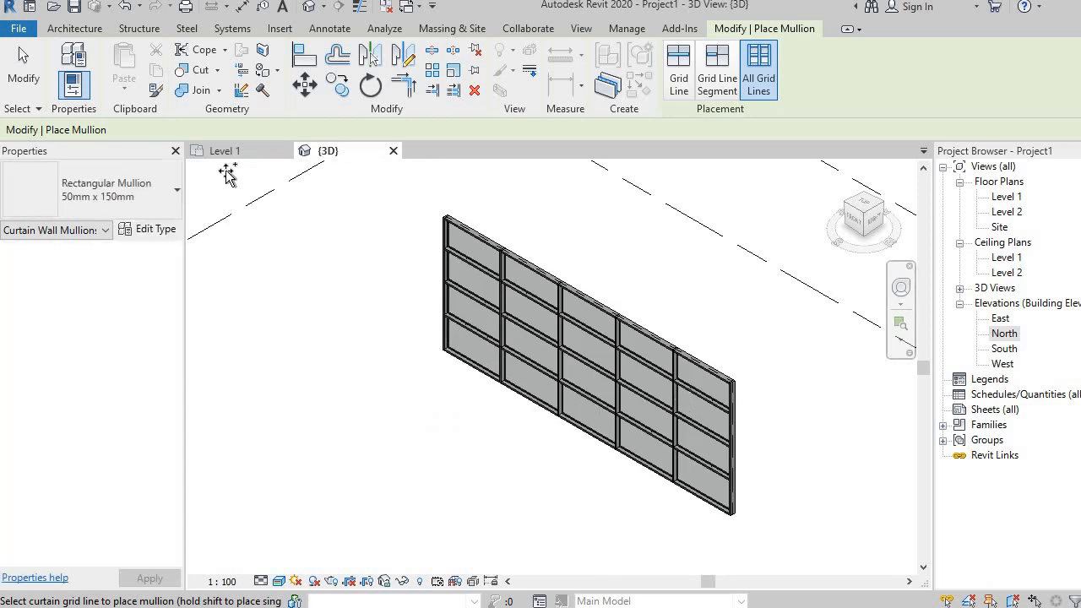
{"action": "left_click", "coordinate": [24, 61]}
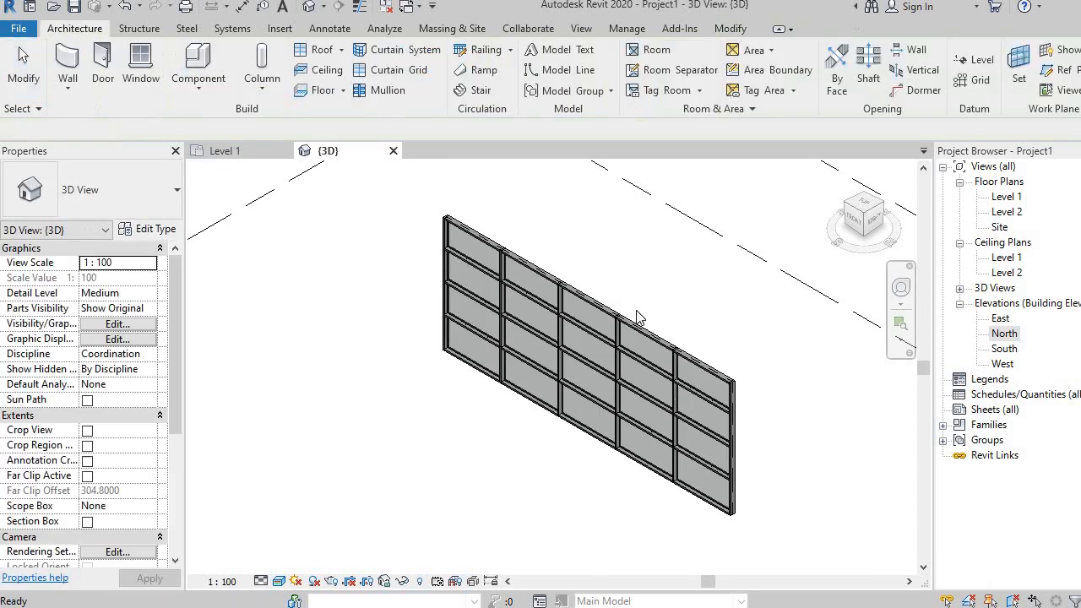
- Select only the horizontal mullion beneath the top panel in the curtain wall's rightmost bay
{"action": "left_click", "coordinate": [676, 378]}
{"action": "key", "text": "Escape"}
{"action": "scroll", "coordinate": [685, 395], "scroll_direction": "up", "scroll_amount": 5}
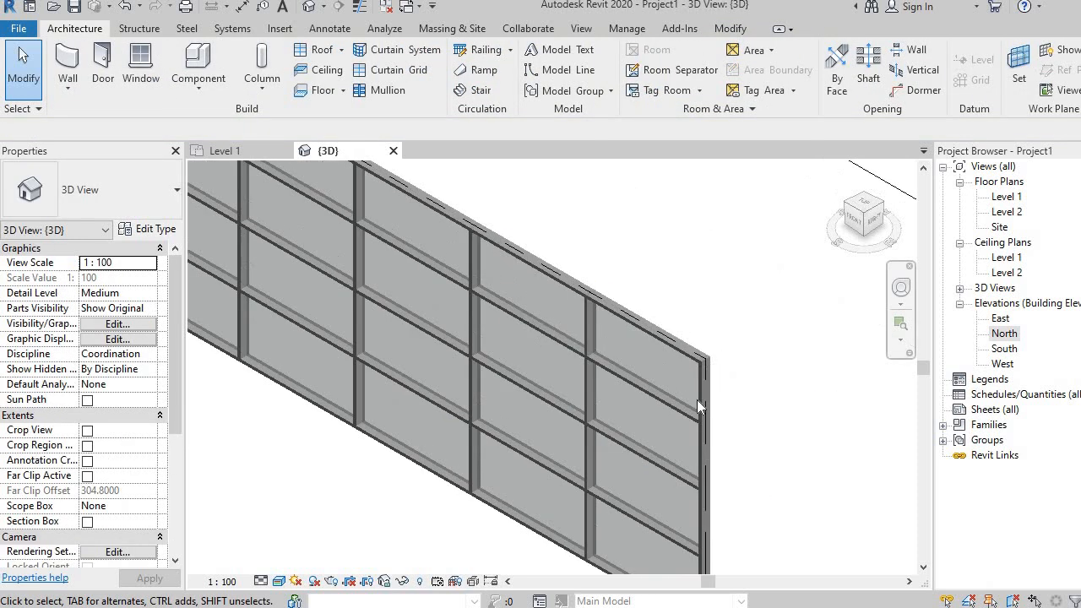
{"action": "scroll", "coordinate": [685, 395], "scroll_direction": "up", "scroll_amount": 2}
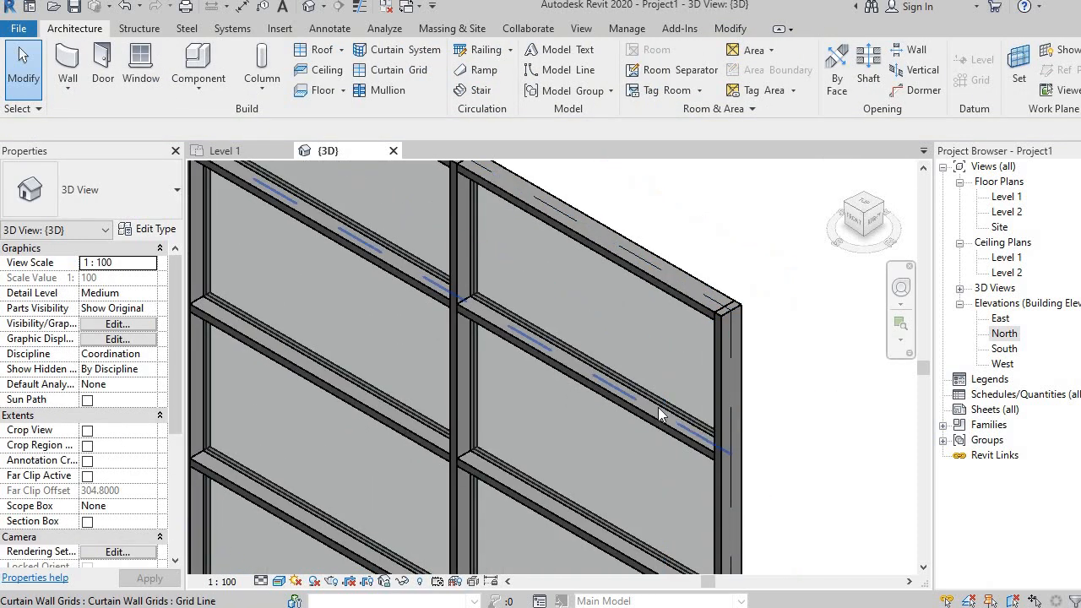
{"action": "left_click", "coordinate": [660, 414]}
{"action": "key", "text": "Escape"}
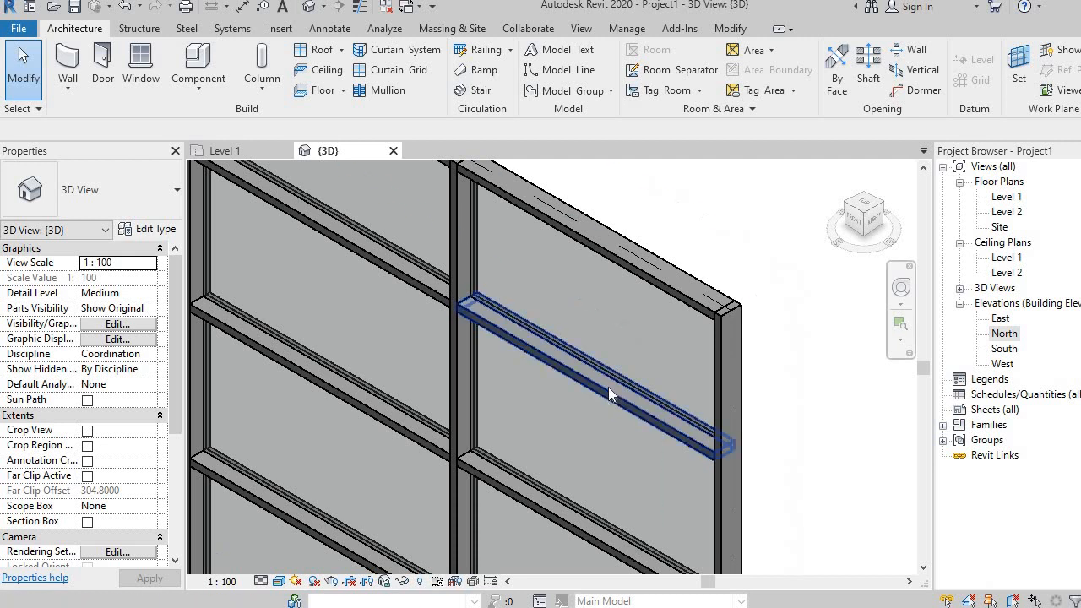
{"action": "scroll", "coordinate": [695, 401], "scroll_direction": "down", "scroll_amount": 3}
{"action": "left_click", "coordinate": [695, 402]}
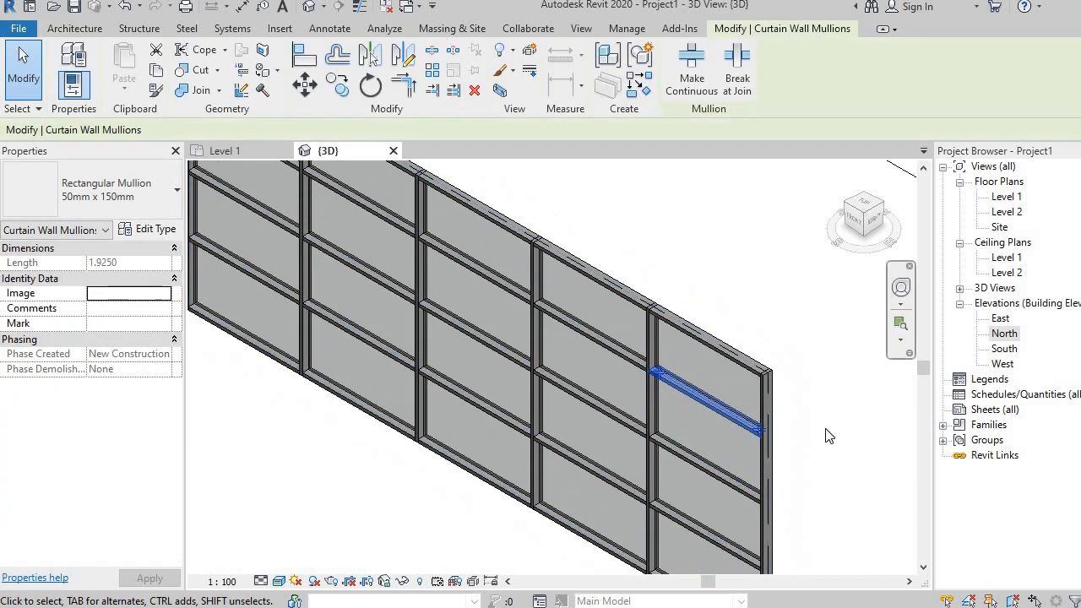
{"action": "middle_click_drag", "start_coordinate": [818, 430], "coordinate": [822, 379]}
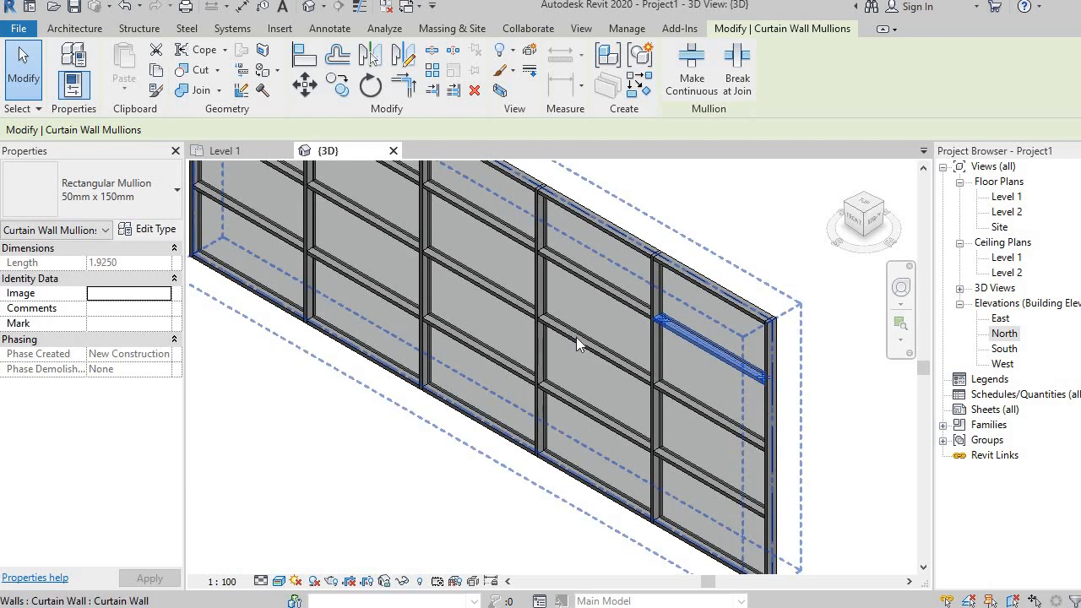
{"action": "mouse_move", "coordinate": [615, 365]}
{"action": "middle_mouse_down"}
{"action": "mouse_move", "coordinate": [606, 354]}
{"action": "mouse_move", "coordinate": [605, 363]}
{"action": "middle_mouse_up"}
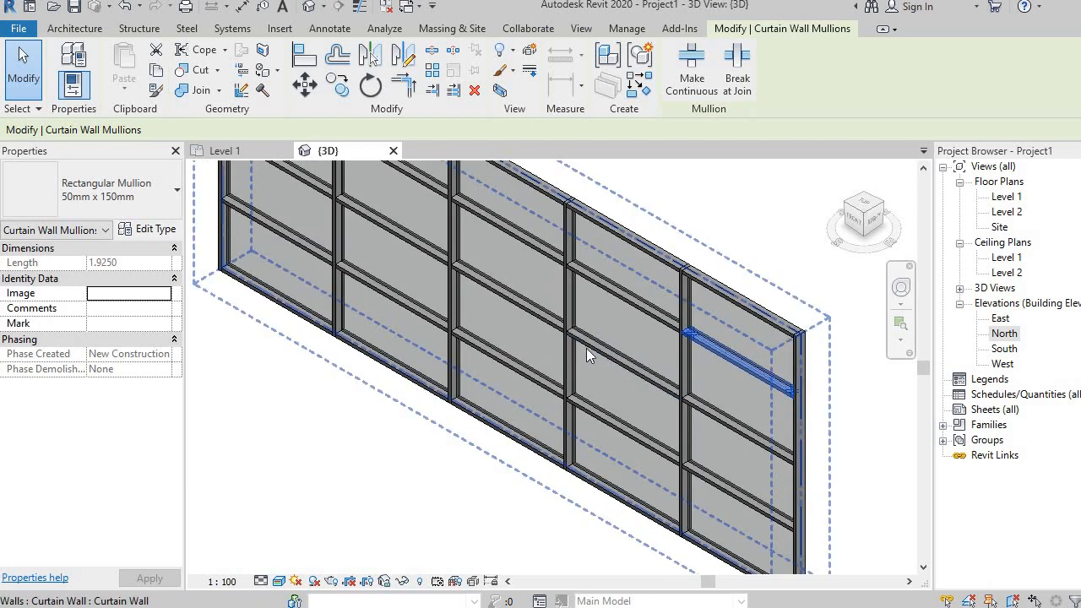
- Select individual horizontal mullions one at a time: the middle one in the fourth bay and the lowest interior one in the third bay
{"action": "key", "text": "Tab"}
{"action": "key", "text": "Tab"}
{"action": "key", "text": "Tab"}
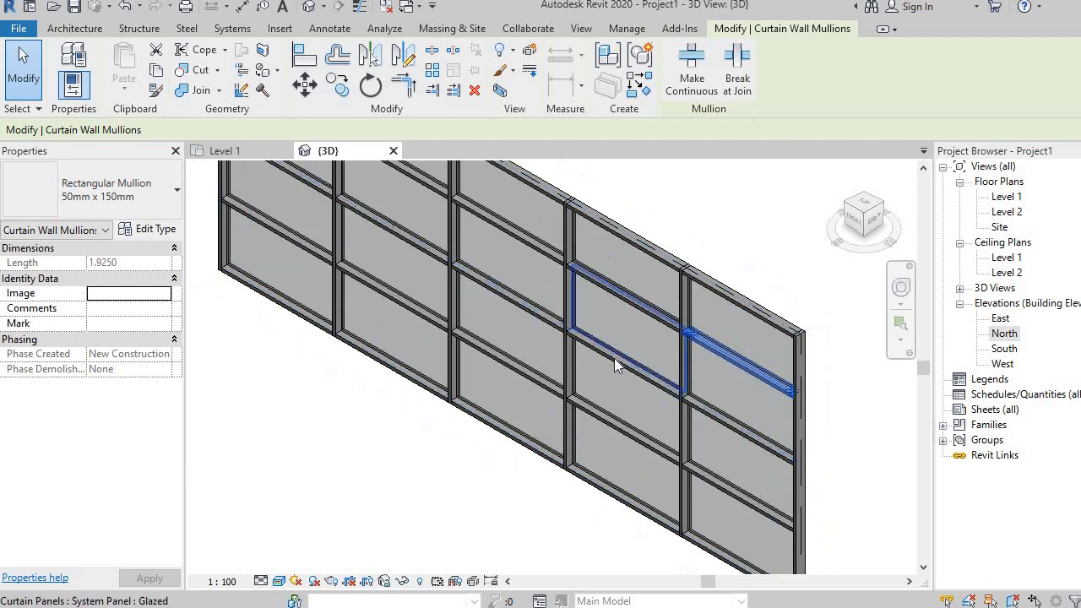
{"action": "key", "text": "Tab"}
{"action": "left_click", "coordinate": [614, 358]}
{"action": "left_click", "coordinate": [430, 509]}
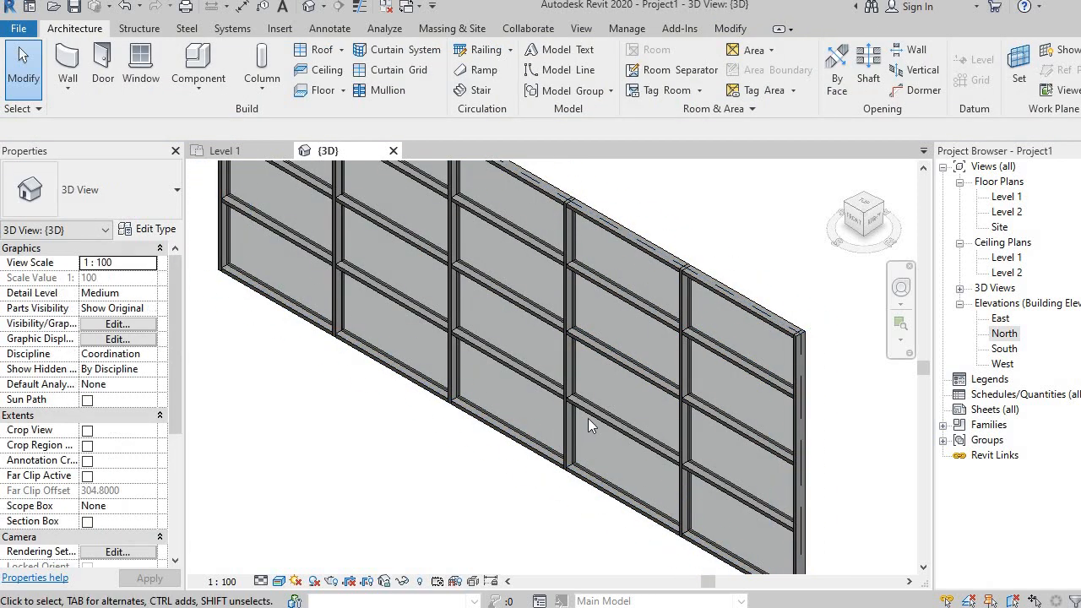
{"action": "left_click", "coordinate": [631, 375]}
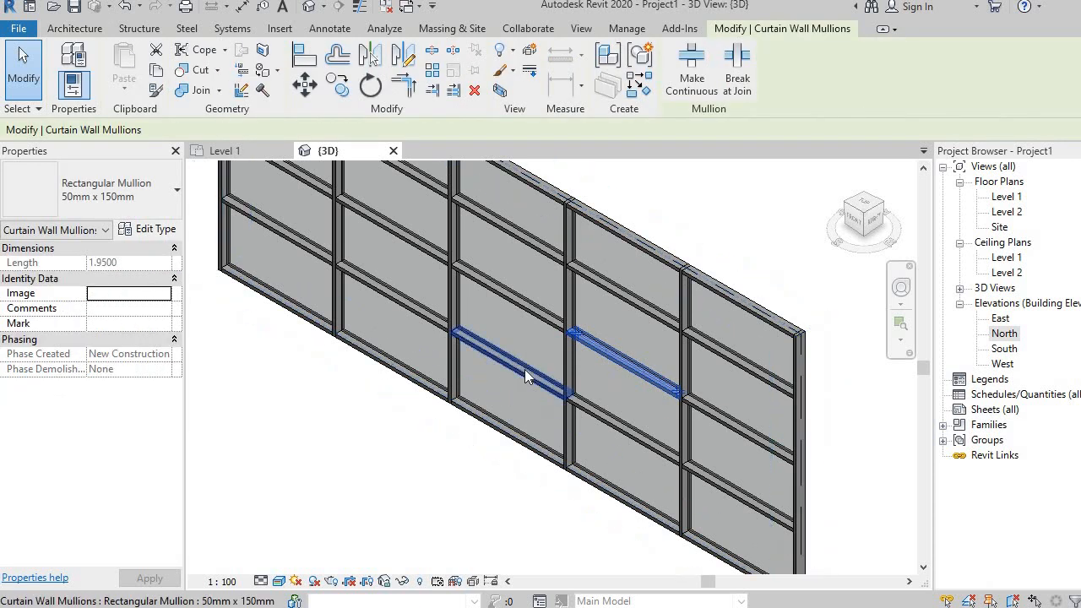
{"action": "left_click", "coordinate": [525, 377]}
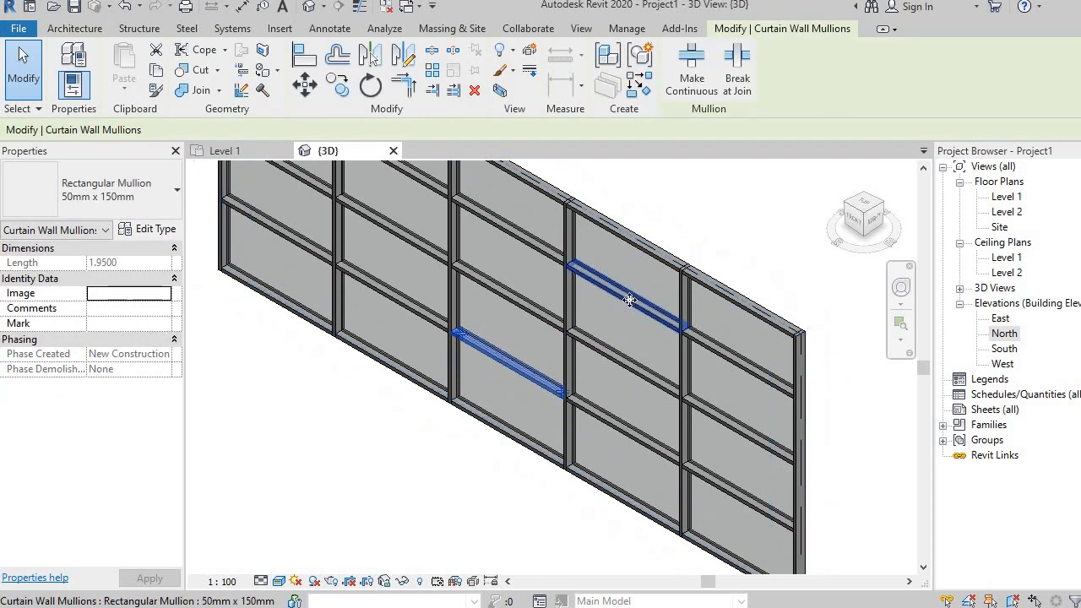
- Try removing the horizontal mullion and grid line segment beneath the top panel in the fourth bay
{"action": "left_click", "coordinate": [630, 299]}
{"action": "scroll", "coordinate": [393, 450], "scroll_direction": "down", "scroll_amount": 3}
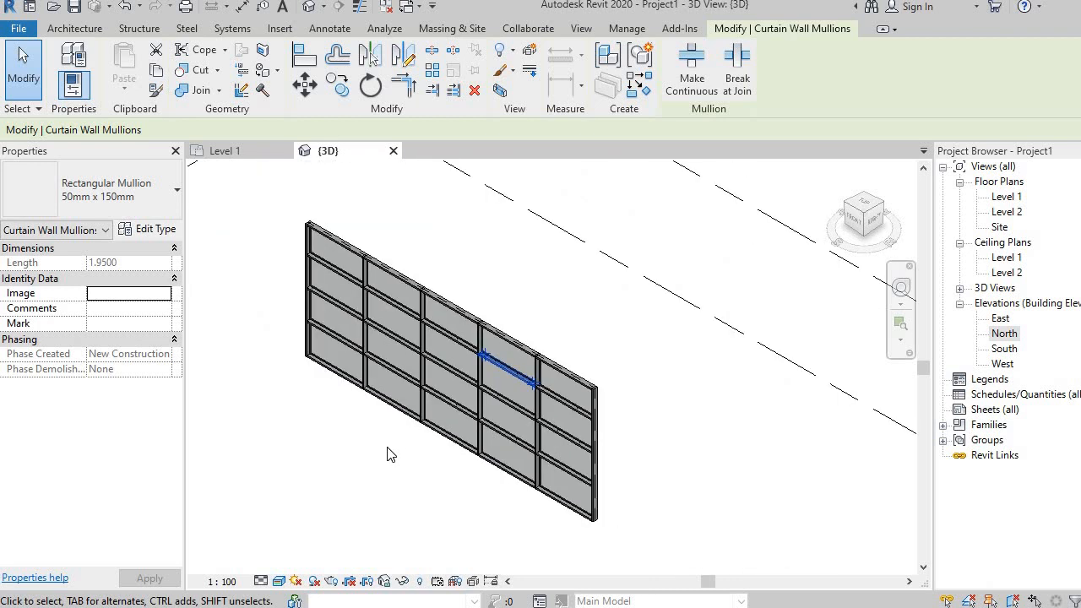
{"action": "left_click", "coordinate": [532, 562]}
{"action": "scroll", "coordinate": [511, 385], "scroll_direction": "up", "scroll_amount": 2}
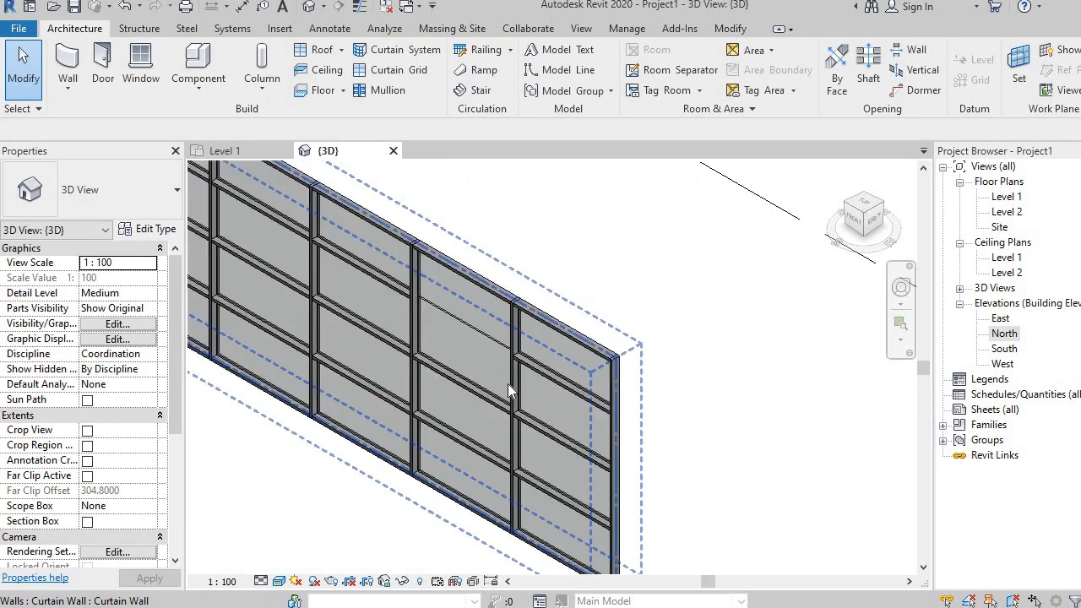
{"action": "scroll", "coordinate": [524, 372], "scroll_direction": "down", "scroll_amount": 3}
{"action": "scroll", "coordinate": [526, 401], "scroll_direction": "up", "scroll_amount": 2}
{"action": "scroll", "coordinate": [523, 407], "scroll_direction": "up", "scroll_amount": 3}
{"action": "scroll", "coordinate": [514, 445], "scroll_direction": "down", "scroll_amount": 3}
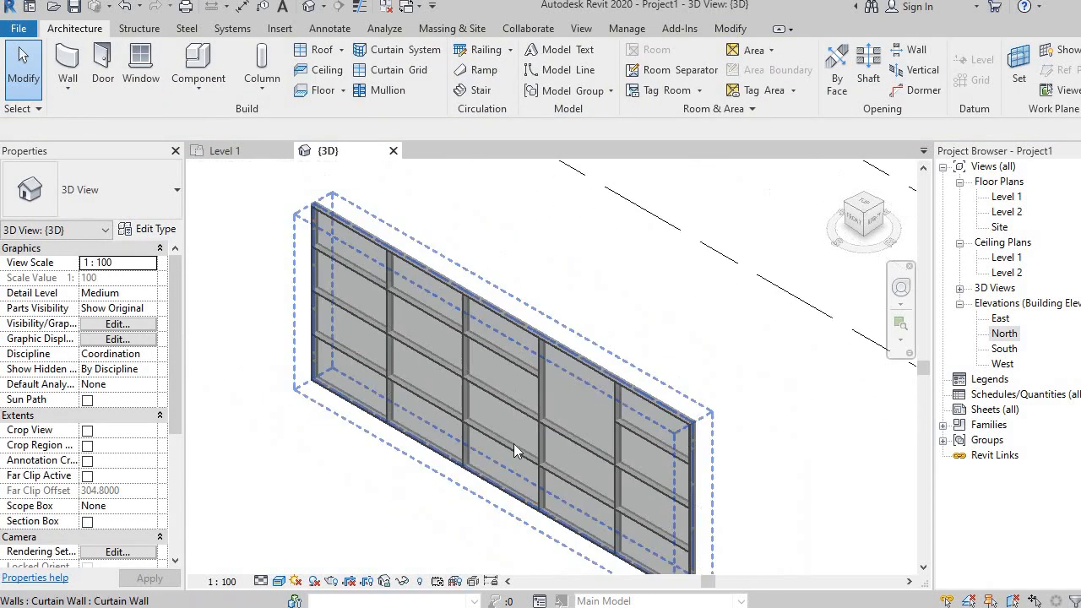
{"action": "scroll", "coordinate": [317, 488], "scroll_direction": "down", "scroll_amount": 1}
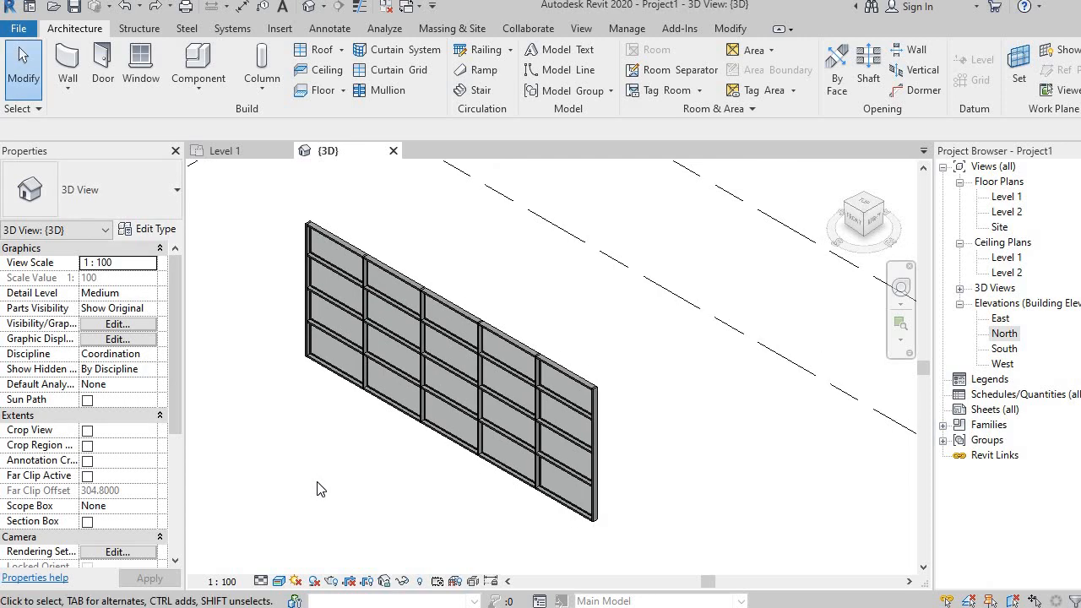